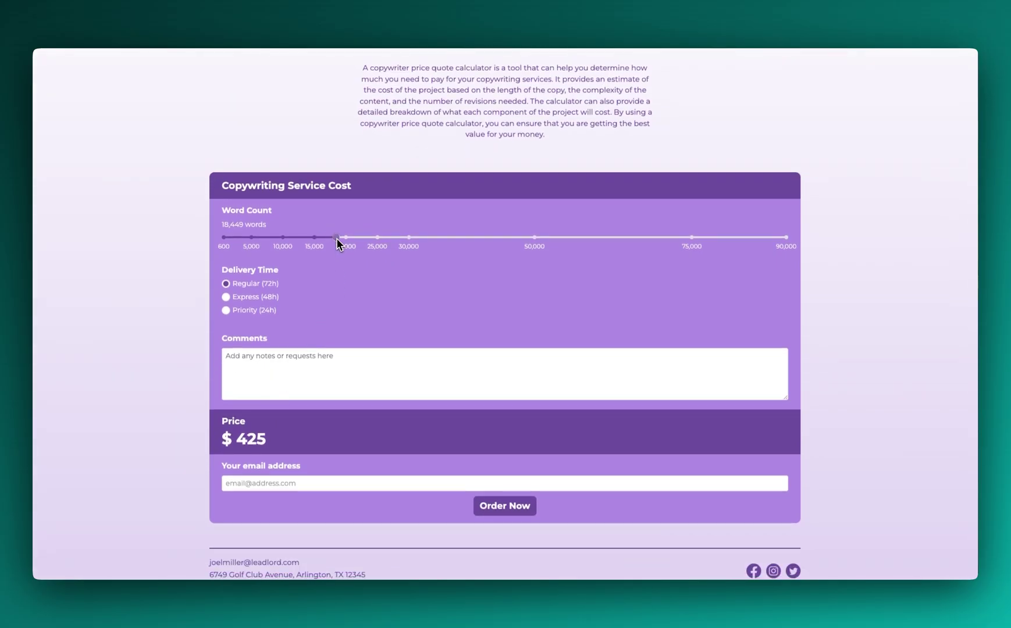
Step: Fill in the copywriting quote with about 22,363 words, Express (48h) delivery and a comment starting "Wrap up"
{"action": "left_click_drag", "start_coordinate": [357, 243], "coordinate": [360, 237]}
{"action": "left_click", "coordinate": [228, 298]}
{"action": "left_click", "coordinate": [254, 361]}
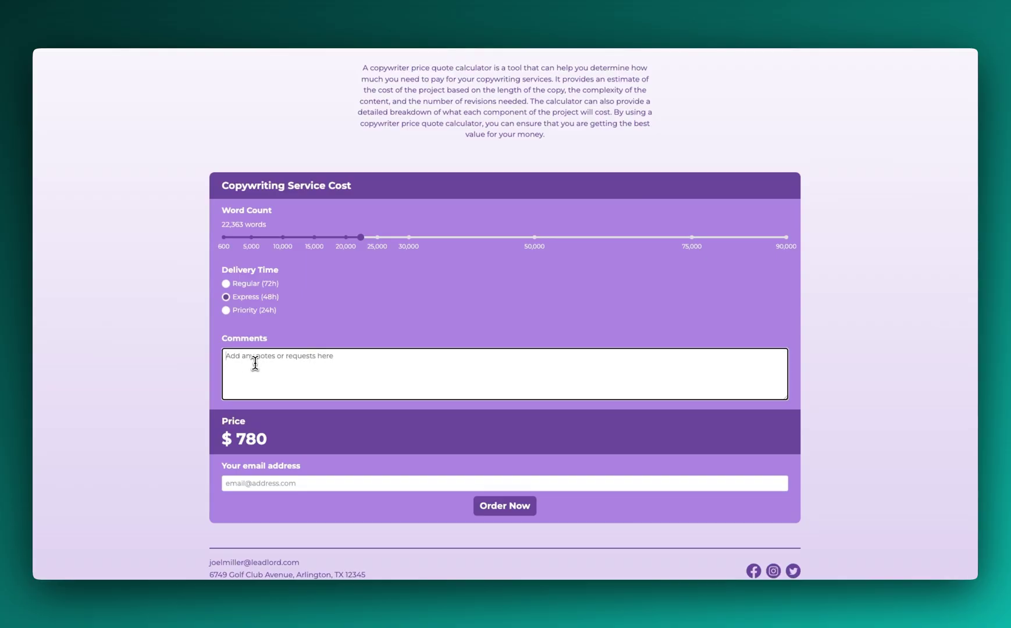
{"action": "type", "text": "Wrap up"}
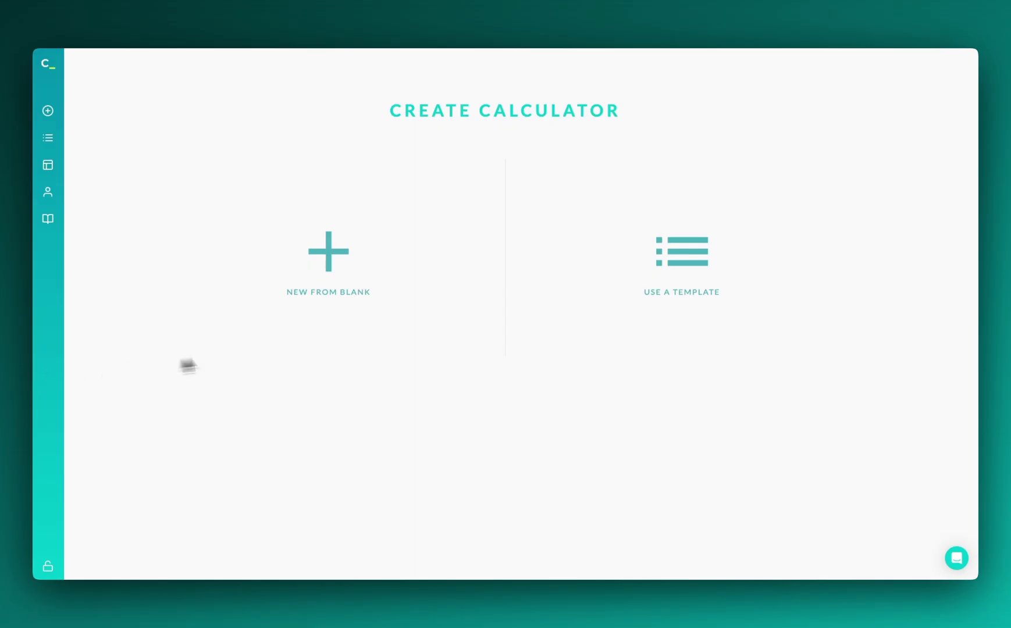
Step: Create a new blank calculator and add a slider element to it
{"action": "left_click", "coordinate": [331, 259]}
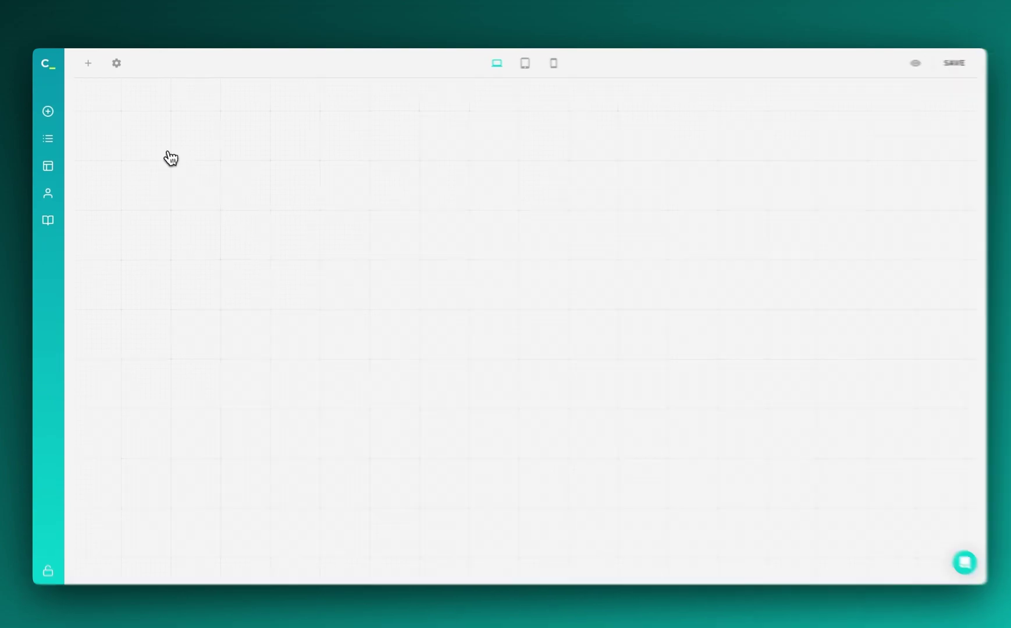
{"action": "left_click", "coordinate": [89, 67]}
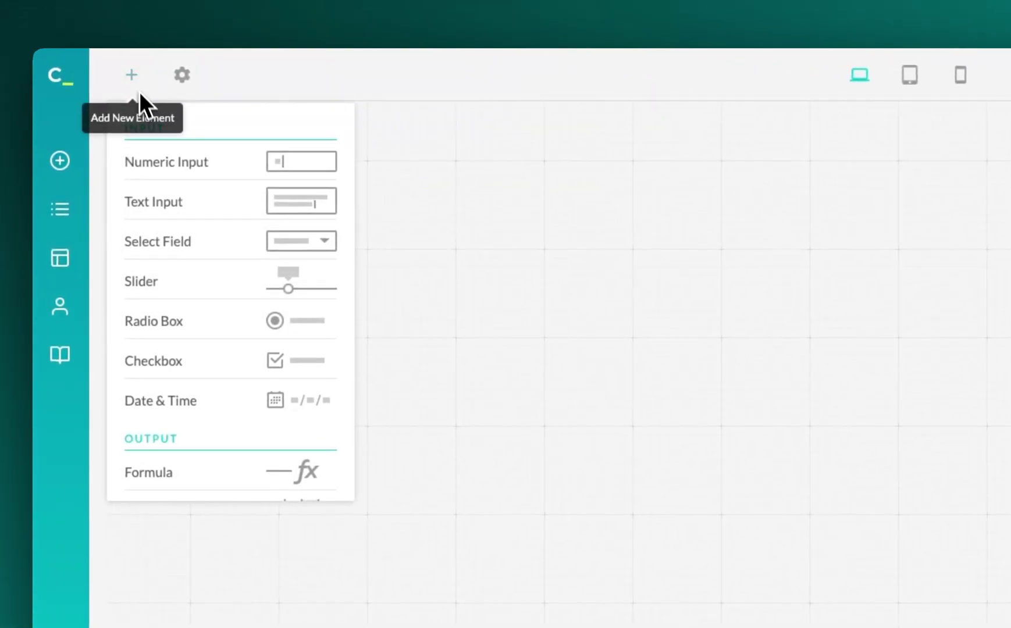
{"action": "left_click", "coordinate": [185, 282]}
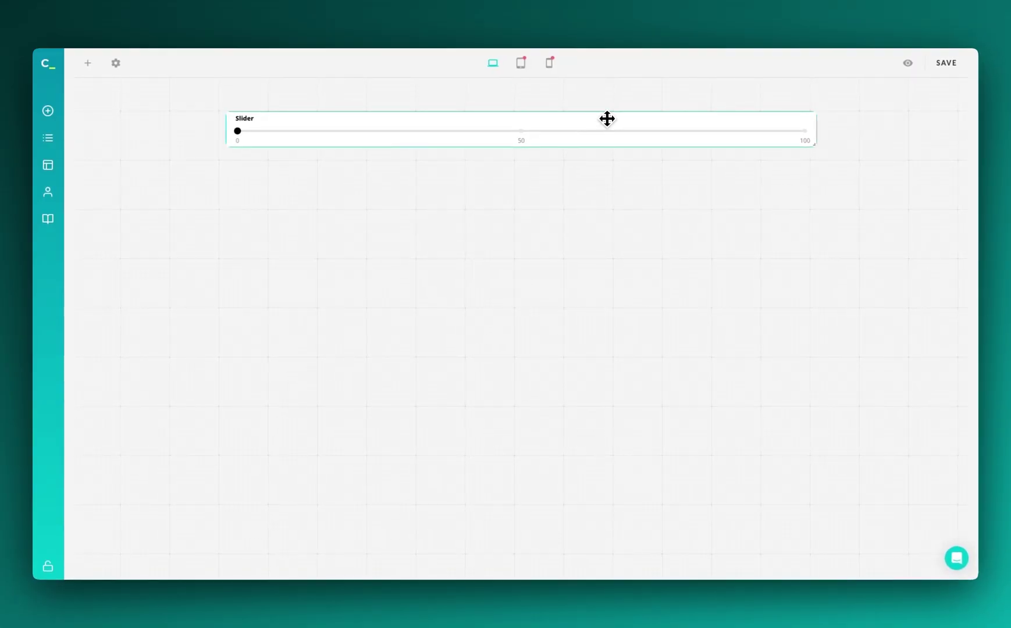
Step: Change the slider's element label to "Word Count"
{"action": "left_click", "coordinate": [607, 119]}
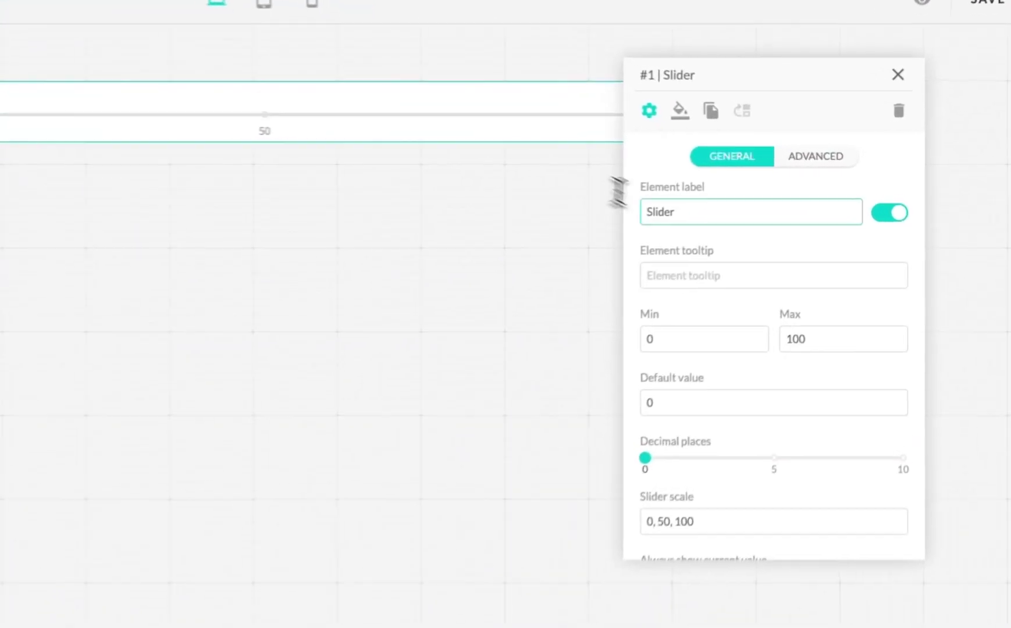
{"action": "left_click", "coordinate": [767, 187]}
{"action": "left_click_drag", "start_coordinate": [672, 213], "coordinate": [625, 214]}
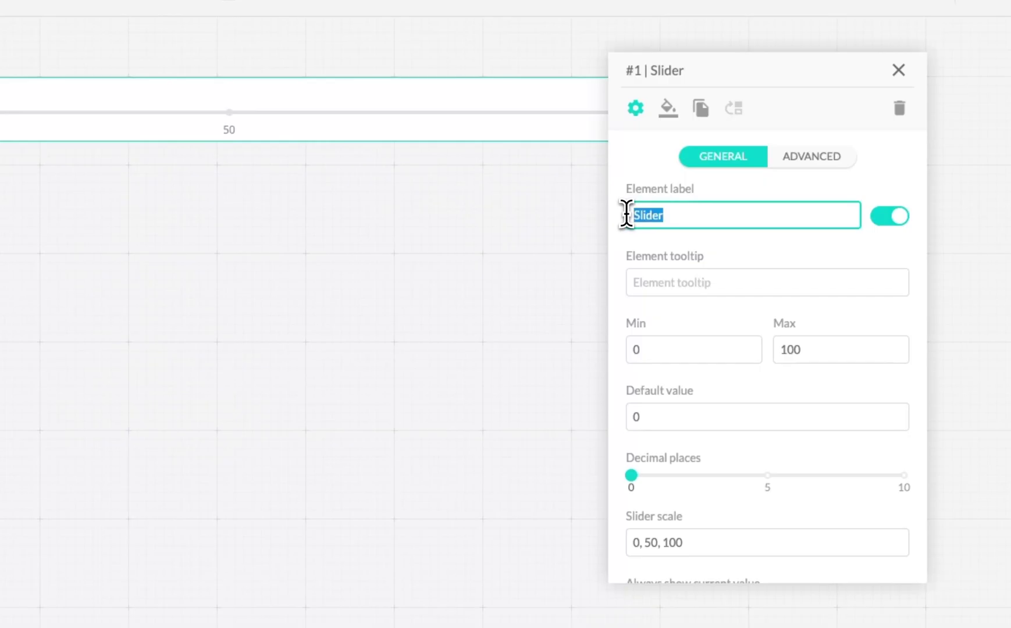
{"action": "key", "text": "BackSpace"}
{"action": "type", "text": "Word Count"}
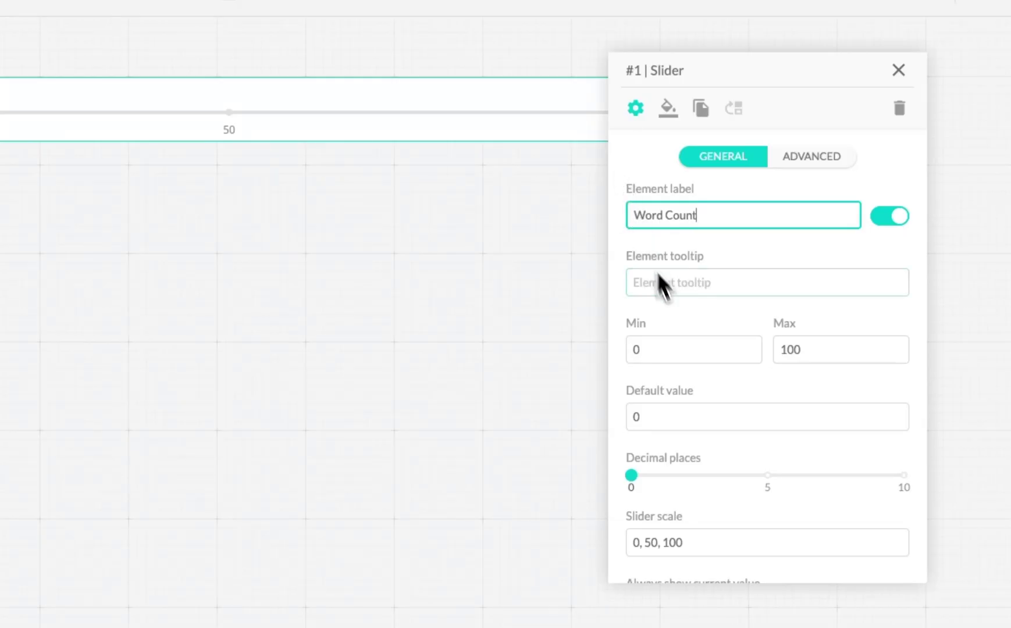
Step: Set the Word Count slider's minimum to 600 and its maximum to 90000
{"action": "left_click", "coordinate": [682, 347]}
{"action": "key", "text": "BackSpace"}
{"action": "type", "text": "600"}
{"action": "left_click", "coordinate": [848, 352]}
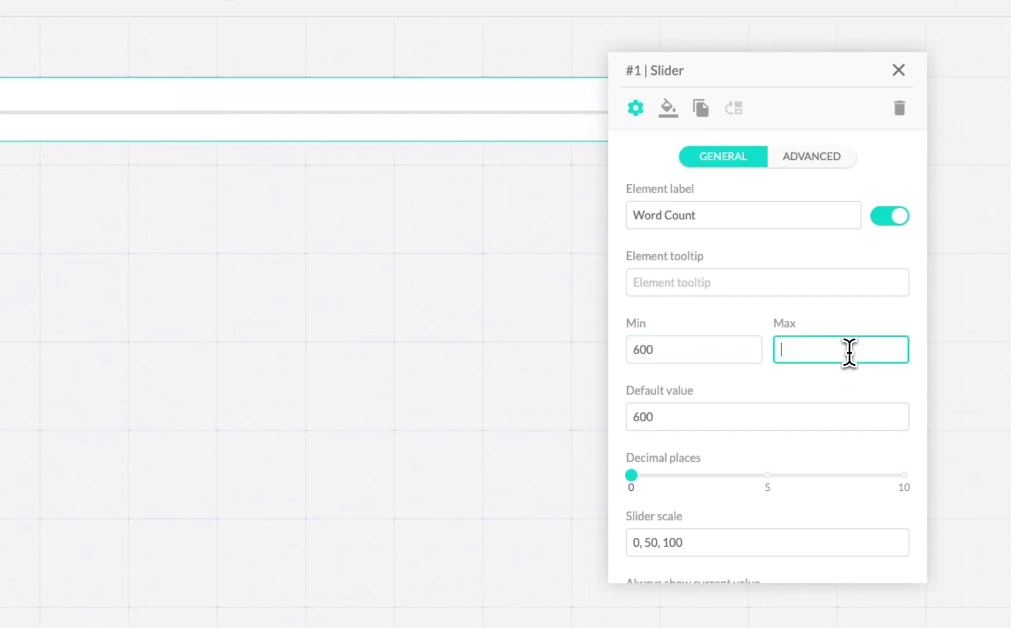
{"action": "type", "text": "90000"}
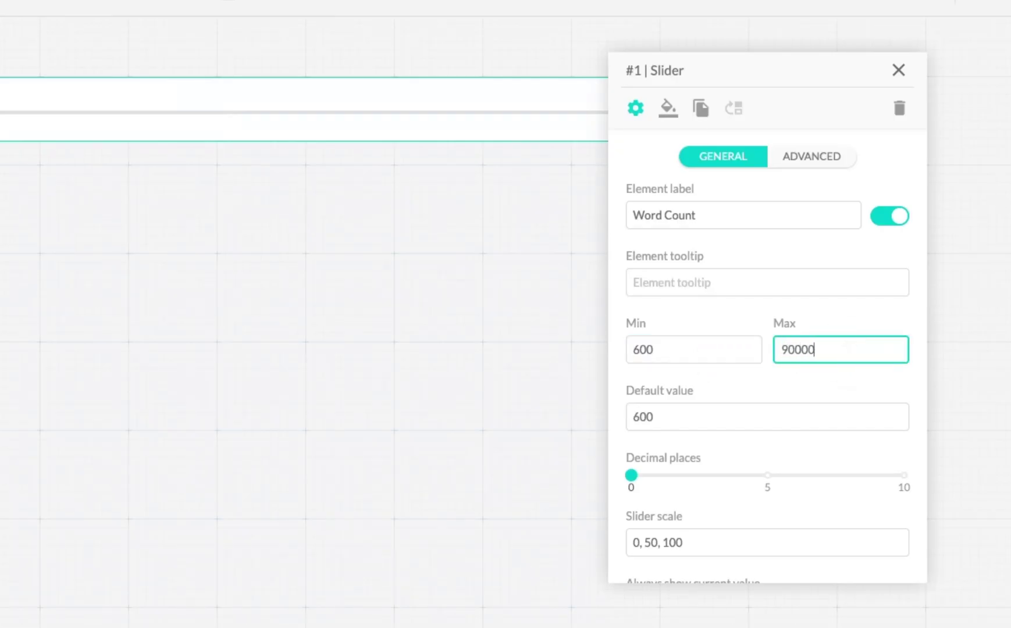
{"action": "left_click", "coordinate": [828, 374]}
Step: Set the slider scale to 600, 5000, 10000, 15000, 20000, 25000, 30000, 50000, 75000, 90000
{"action": "left_click", "coordinate": [725, 542]}
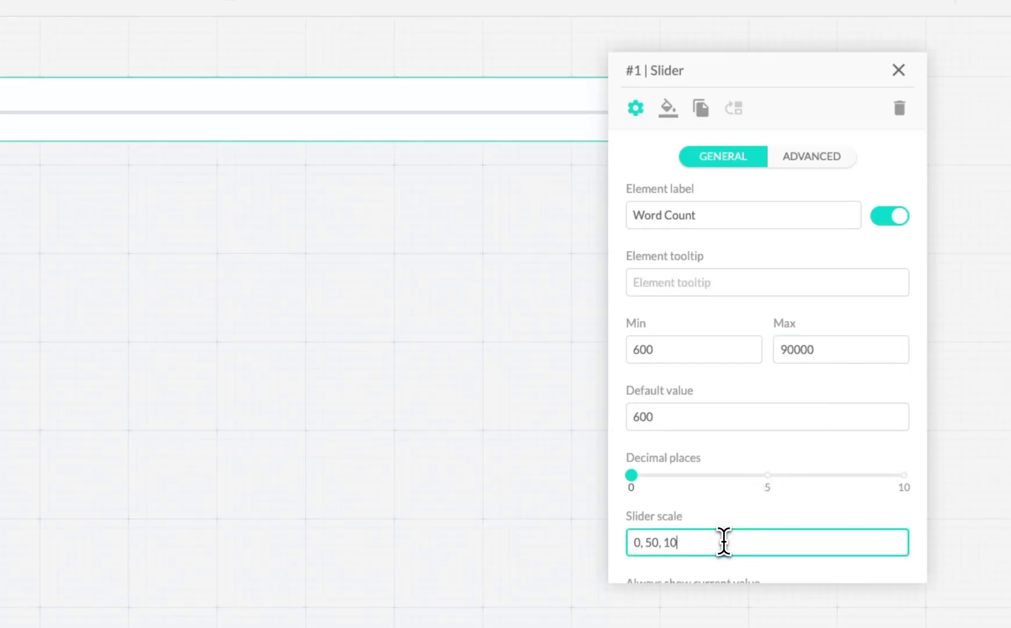
{"action": "key", "text": "BackSpace"}
{"action": "key", "text": "BackSpace"}
{"action": "key", "text": "BackSpace"}
{"action": "key", "text": "BackSpace"}
{"action": "key", "text": "BackSpace"}
{"action": "key", "text": "BackSpace"}
{"action": "key", "text": "BackSpace"}
{"action": "key", "text": "BackSpace"}
{"action": "key", "text": "BackSpace"}
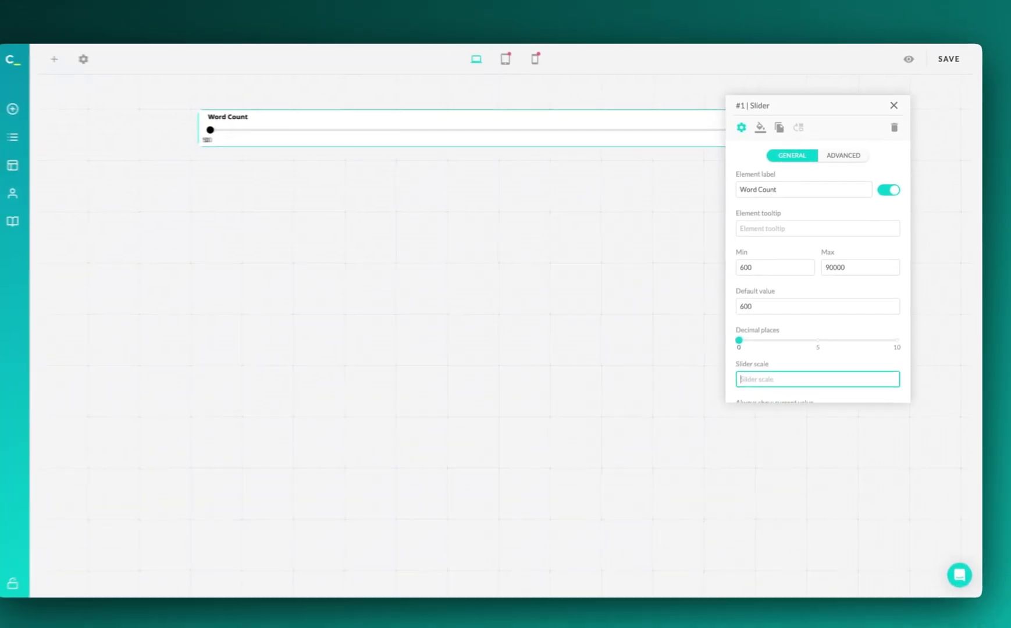
{"action": "type", "text": "600, 5000, 10000, 15000, 20000, 25000, 30000, 50000, 75000, 90000"}
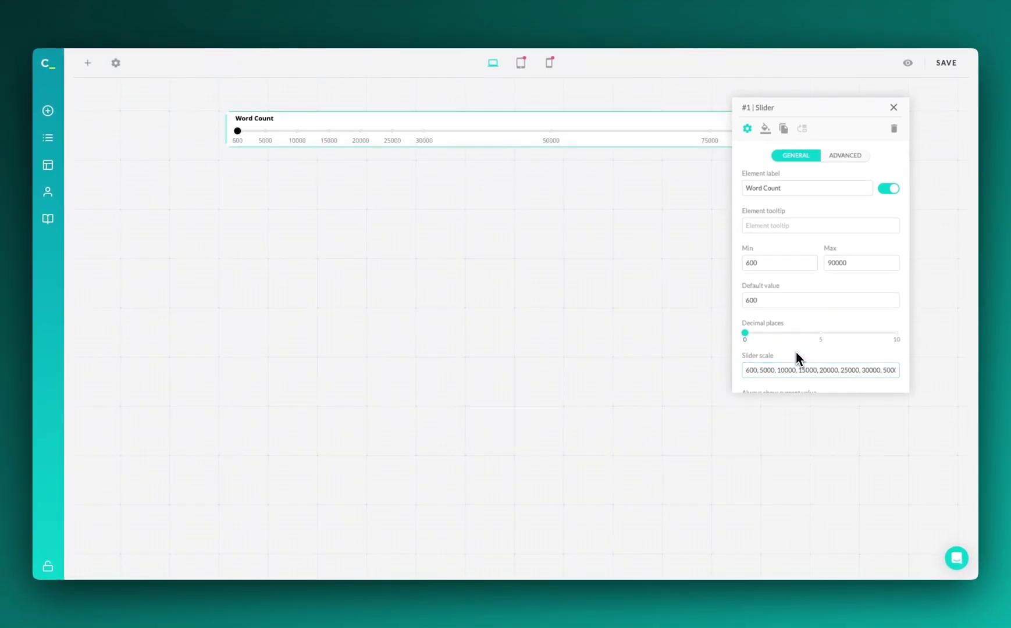
Step: Make the Word Count slider always show its current value with the postfix "words", and close its settings
{"action": "scroll", "coordinate": [797, 358], "scroll_direction": "down", "scroll_amount": 5}
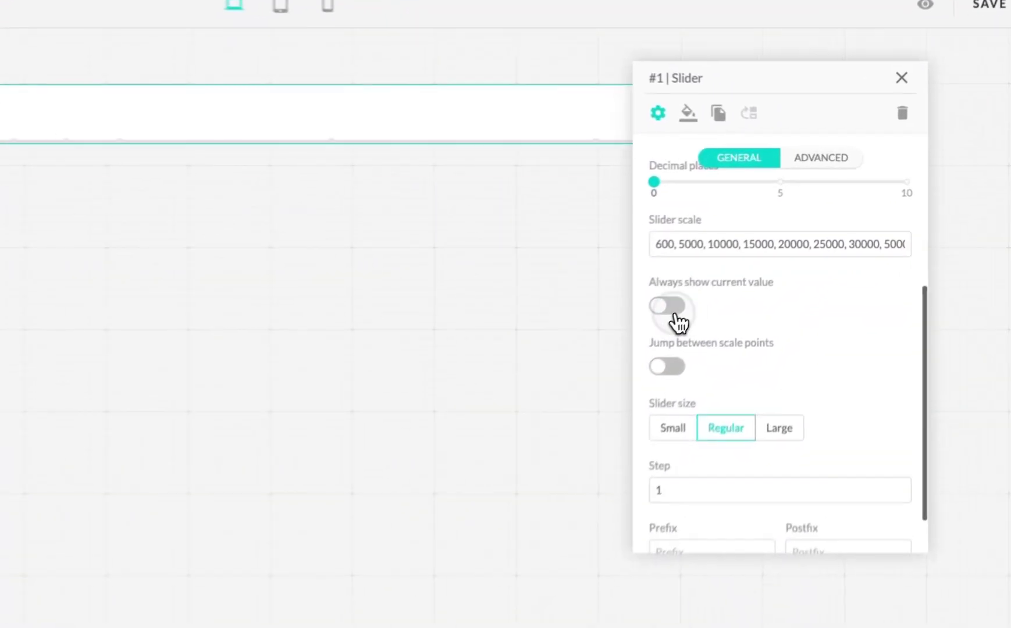
{"action": "left_click", "coordinate": [752, 244]}
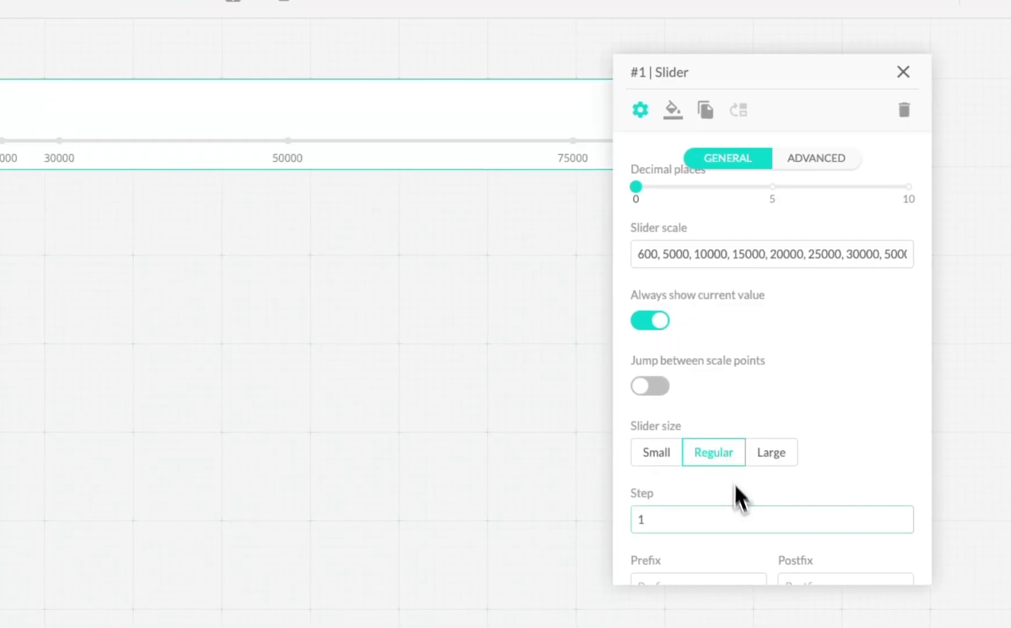
{"action": "scroll", "coordinate": [745, 547], "scroll_direction": "down", "scroll_amount": 2}
{"action": "left_click", "coordinate": [803, 525]}
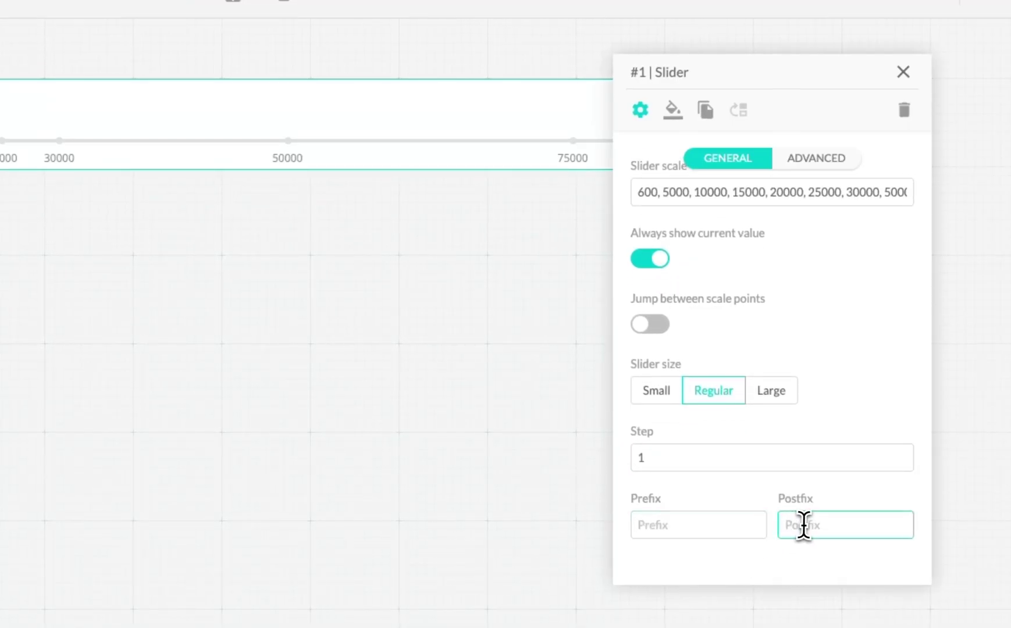
{"action": "type", "text": "words"}
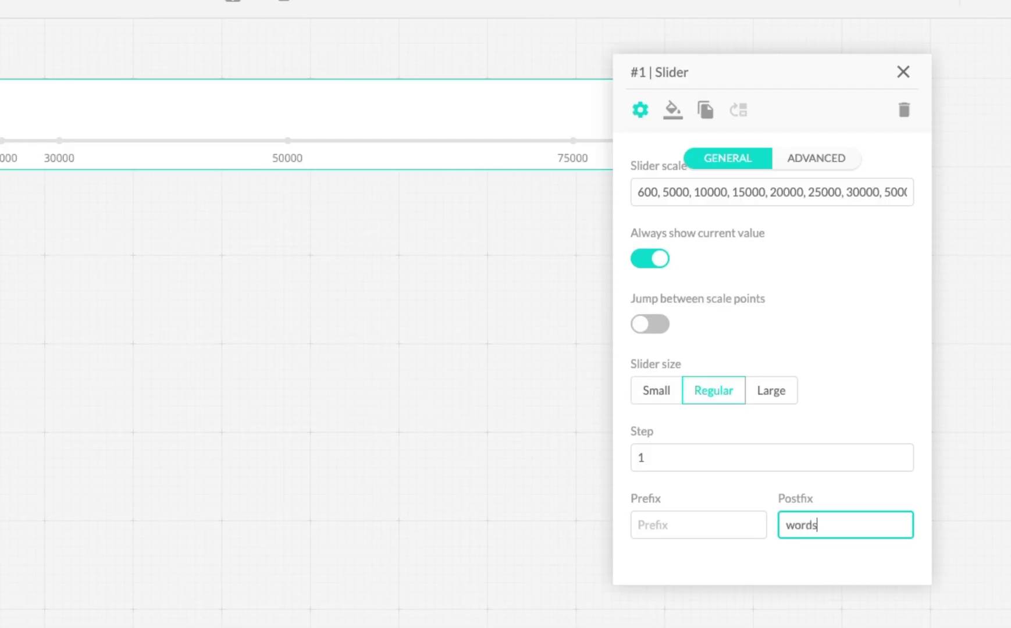
{"action": "left_click", "coordinate": [842, 506]}
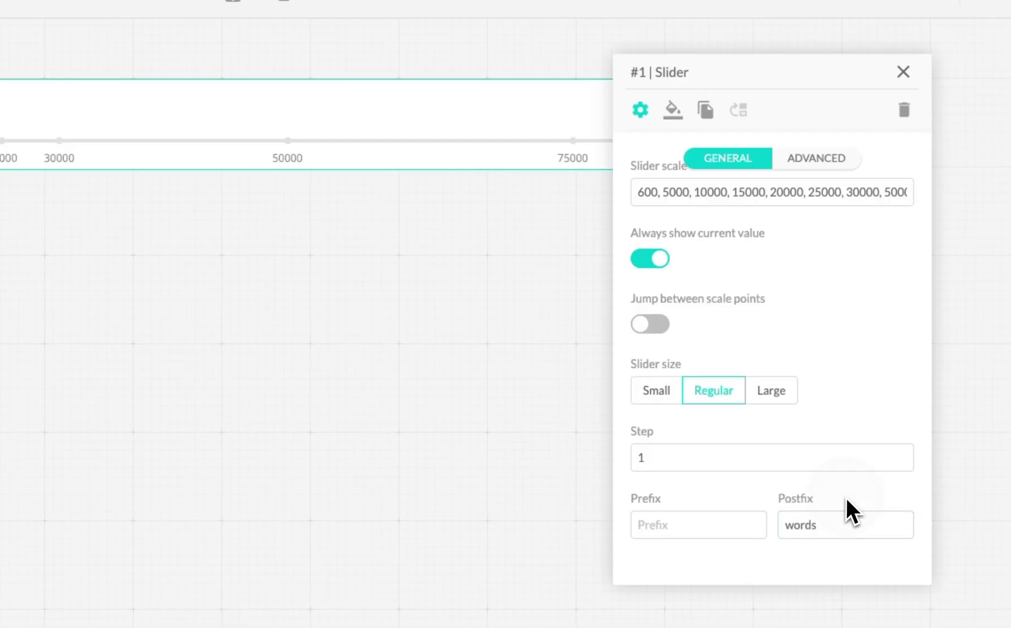
{"action": "left_click", "coordinate": [903, 73]}
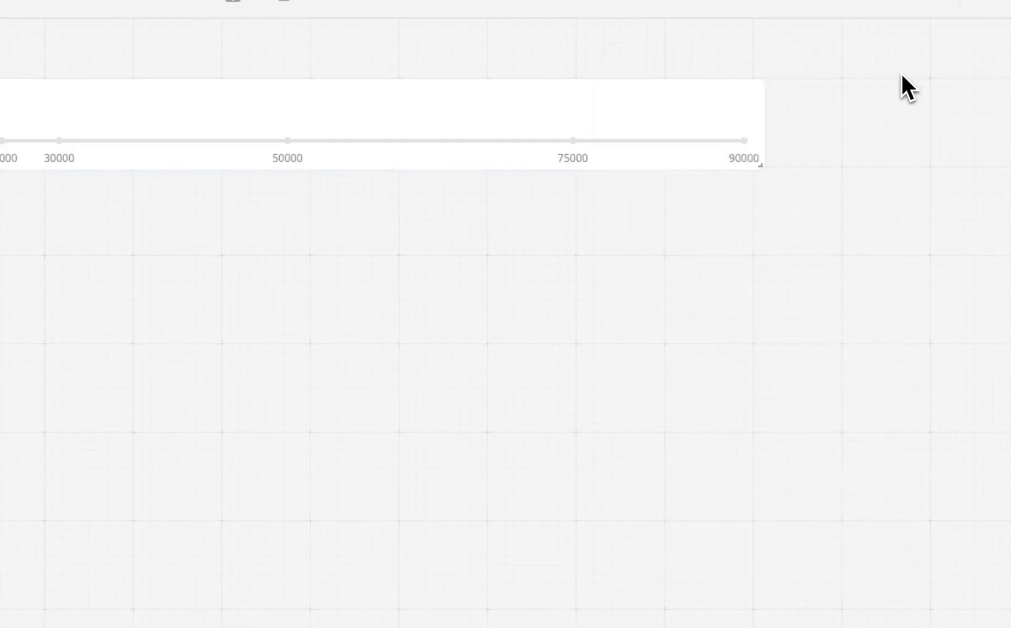
Step: Save the calculator and add a radio box element below the Word Count slider
{"action": "left_click", "coordinate": [948, 61]}
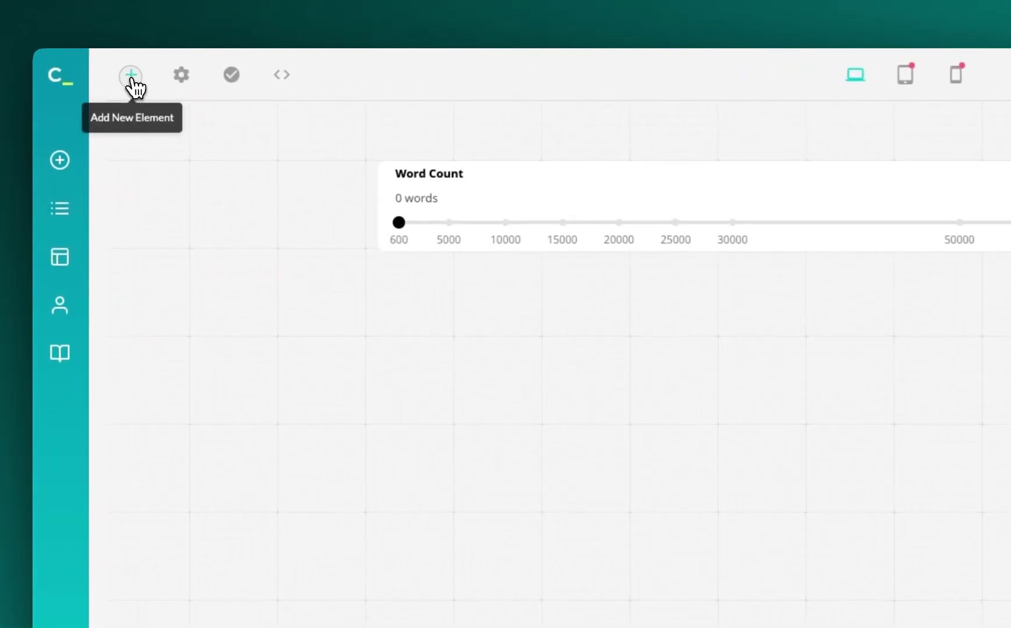
{"action": "left_click", "coordinate": [133, 81]}
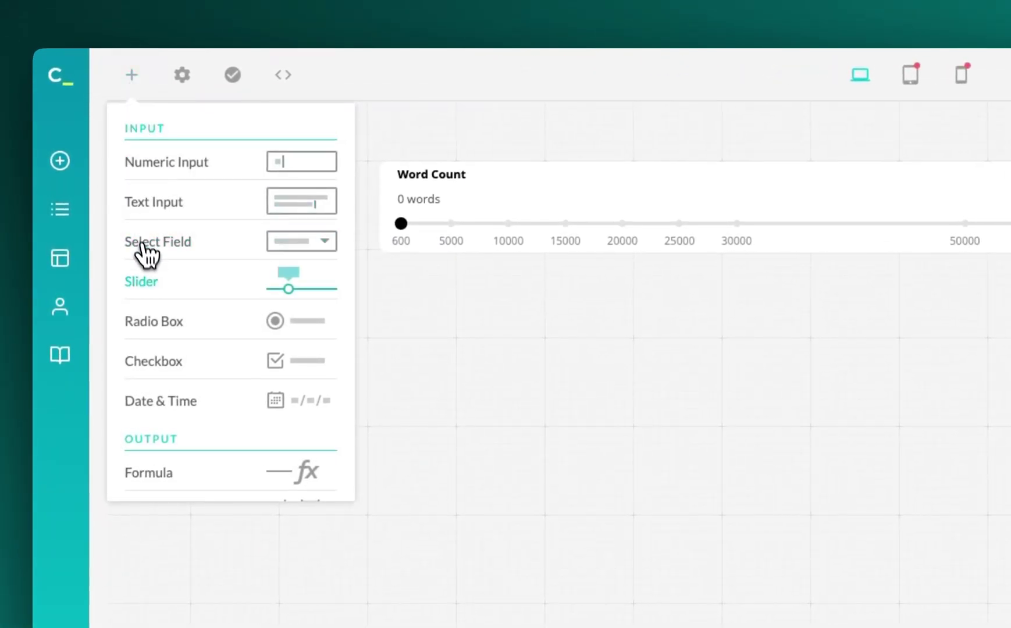
{"action": "left_click", "coordinate": [162, 328]}
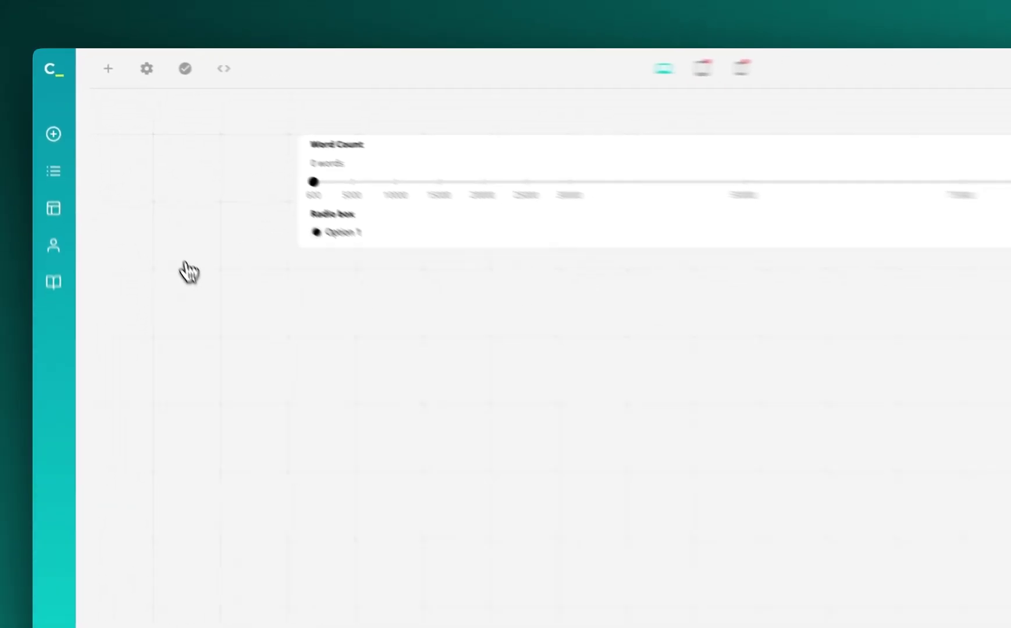
Step: Change the radio box's element label to "Delivery Time"
{"action": "left_click", "coordinate": [542, 186]}
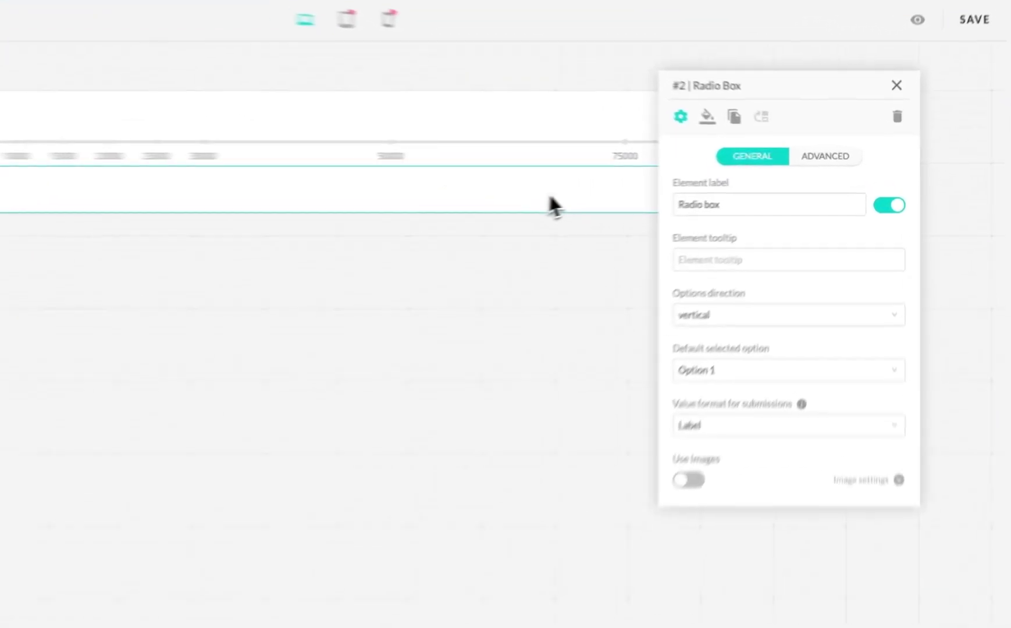
{"action": "left_click_drag", "start_coordinate": [794, 182], "coordinate": [746, 188]}
{"action": "key", "text": "BackSpace"}
{"action": "type", "text": "Delivery Time"}
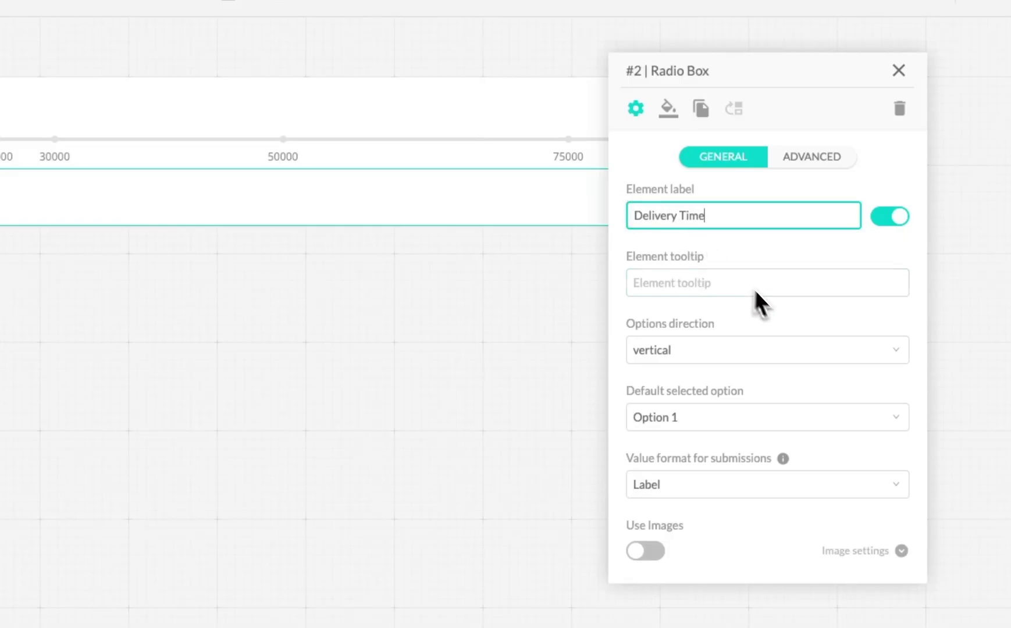
{"action": "left_click", "coordinate": [778, 313]}
Step: Add two more options to the Delivery Time radio box
{"action": "scroll", "coordinate": [808, 410], "scroll_direction": "down", "scroll_amount": 3}
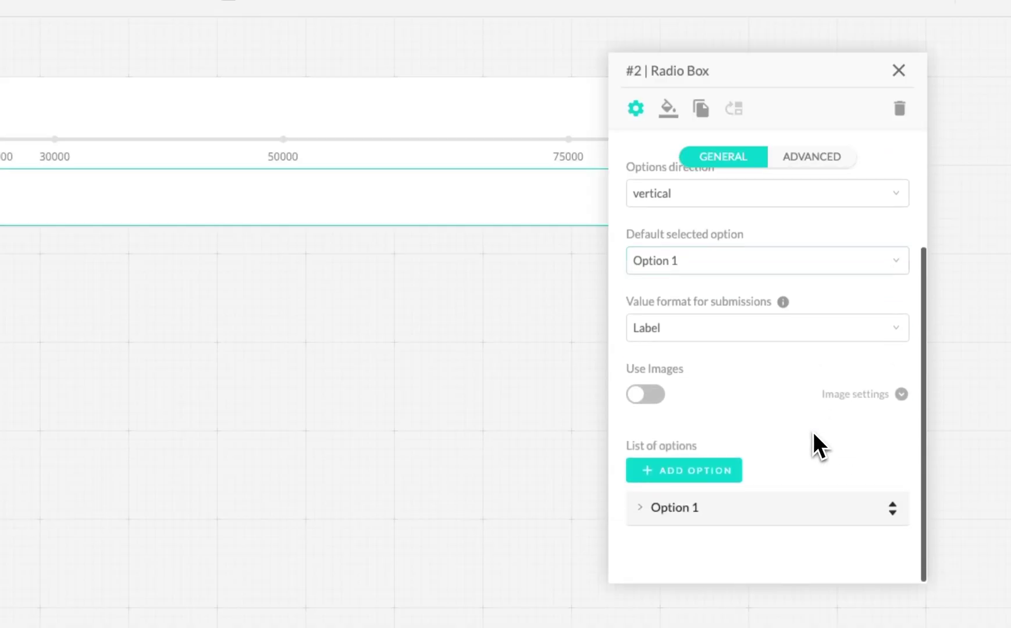
{"action": "left_click", "coordinate": [726, 480]}
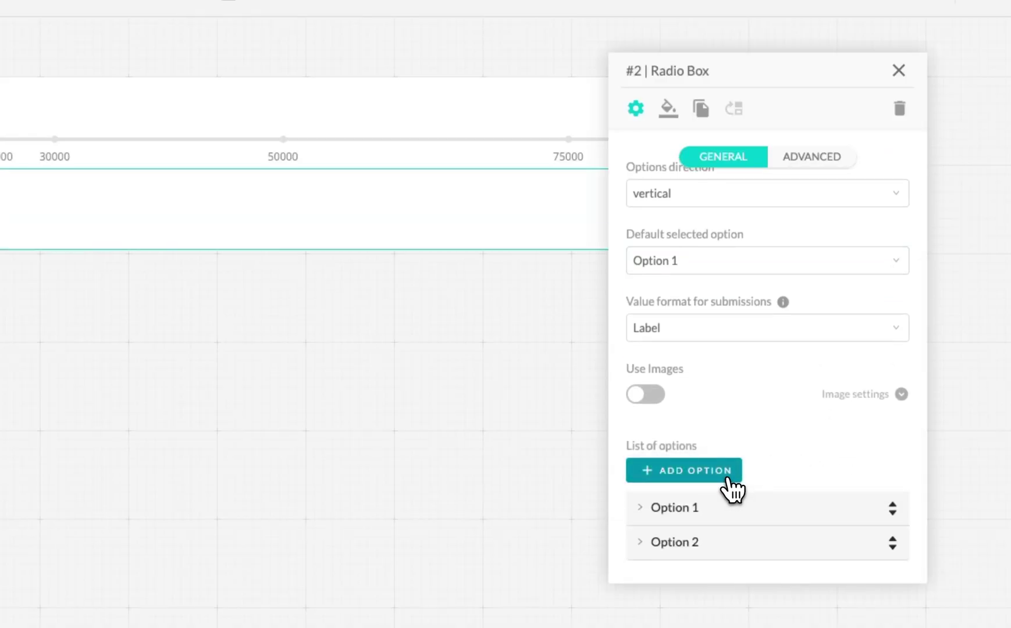
{"action": "left_click", "coordinate": [728, 479]}
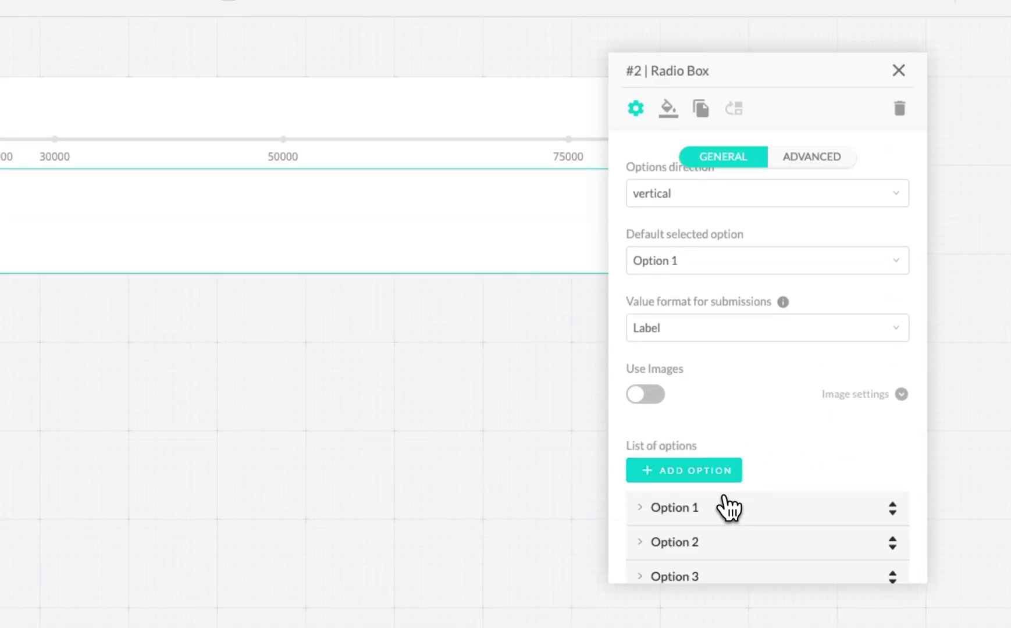
Step: Rename the first delivery option "Regular (72h)", keeping 1 as its option value
{"action": "left_click", "coordinate": [707, 508]}
{"action": "scroll", "coordinate": [708, 519], "scroll_direction": "down", "scroll_amount": 1}
{"action": "scroll", "coordinate": [712, 500], "scroll_direction": "down", "scroll_amount": 1}
{"action": "left_click_drag", "start_coordinate": [713, 453], "coordinate": [649, 457]}
{"action": "key", "text": "BackSpace"}
{"action": "type", "text": "Regular (7"}
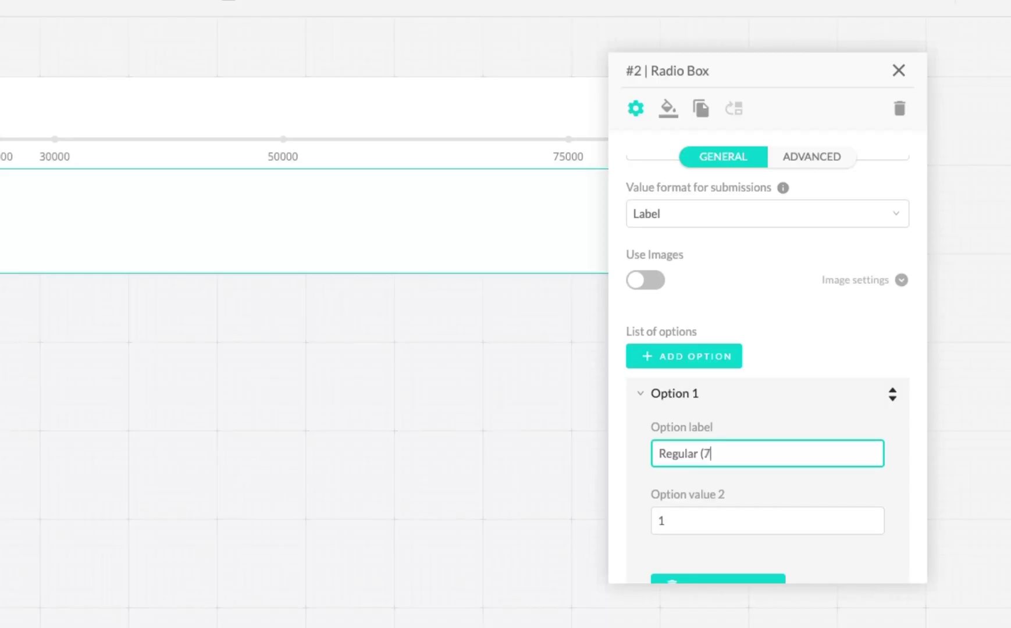
{"action": "left_click", "coordinate": [760, 413]}
{"action": "left_click_drag", "start_coordinate": [757, 528], "coordinate": [638, 528]}
{"action": "left_click", "coordinate": [816, 552]}
Step: Rename the second delivery option "Express (48h)" and set its option value to 2
{"action": "scroll", "coordinate": [818, 553], "scroll_direction": "down", "scroll_amount": 3}
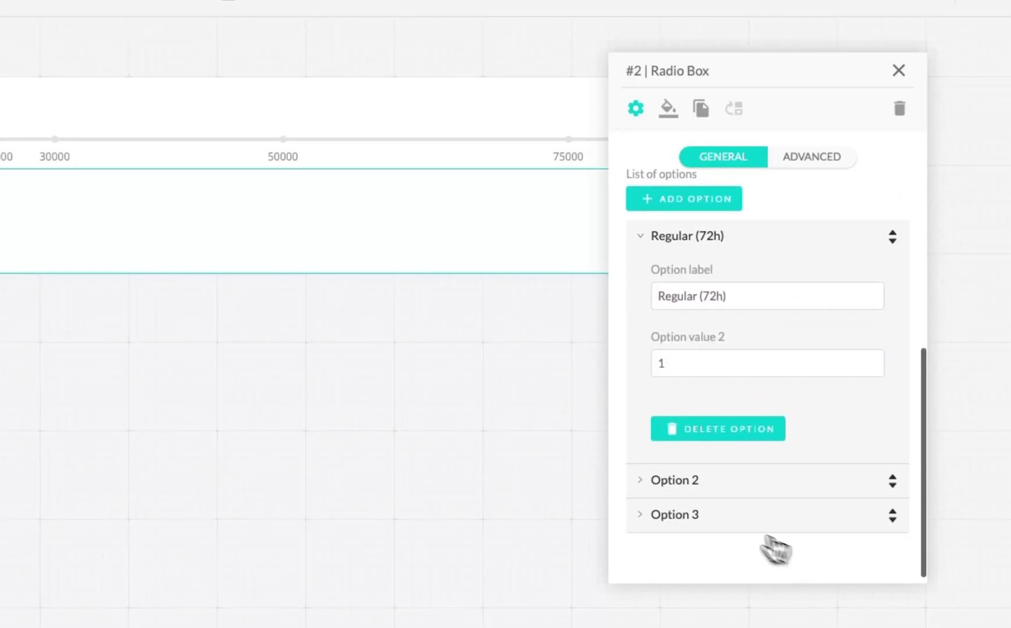
{"action": "left_click", "coordinate": [682, 483]}
{"action": "left_click", "coordinate": [710, 331]}
{"action": "left_click_drag", "start_coordinate": [710, 332], "coordinate": [661, 334]}
{"action": "key", "text": "BackSpace"}
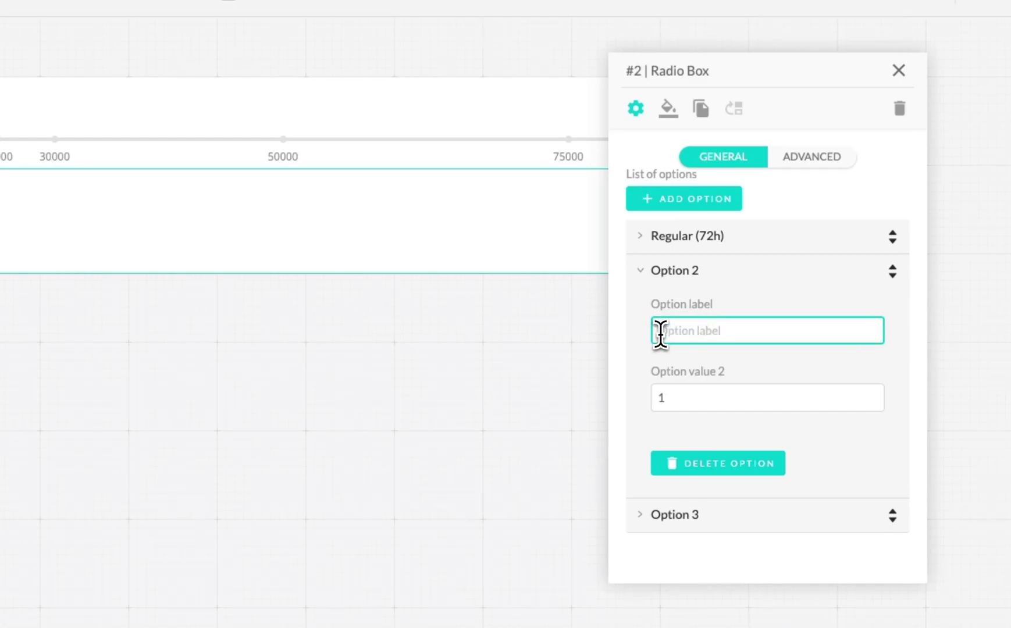
{"action": "type", "text": "Express (48h"}
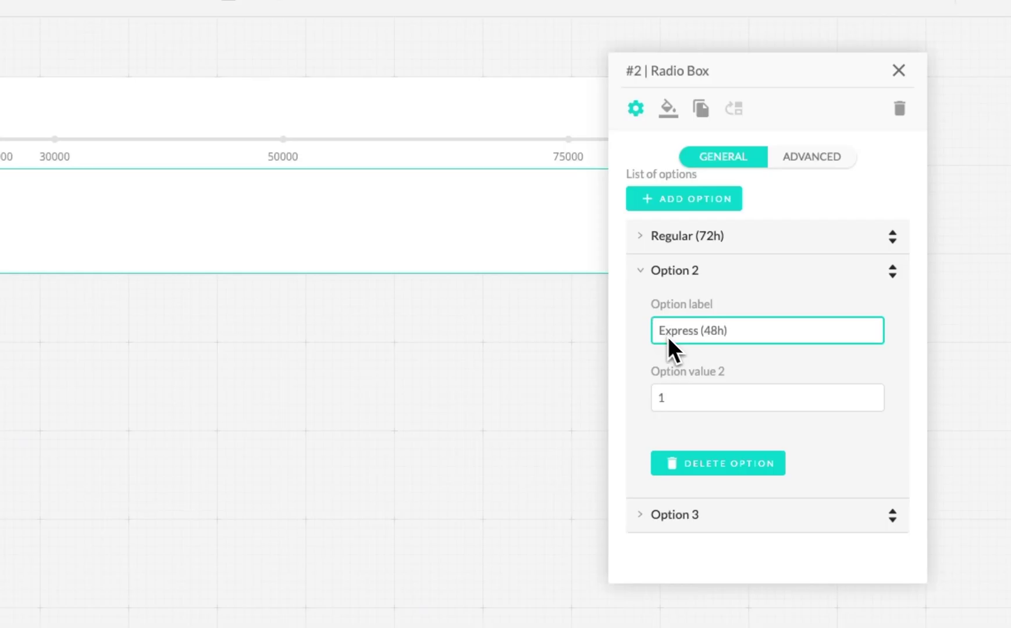
{"action": "left_click", "coordinate": [701, 397]}
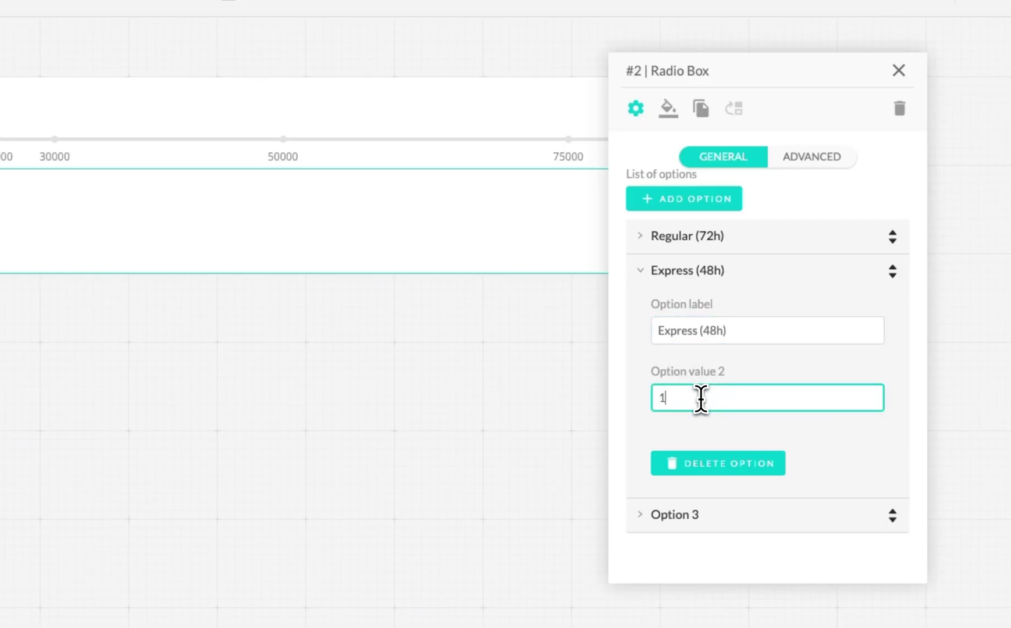
{"action": "key", "text": "BackSpace"}
{"action": "type", "text": "2"}
{"action": "left_click", "coordinate": [761, 362]}
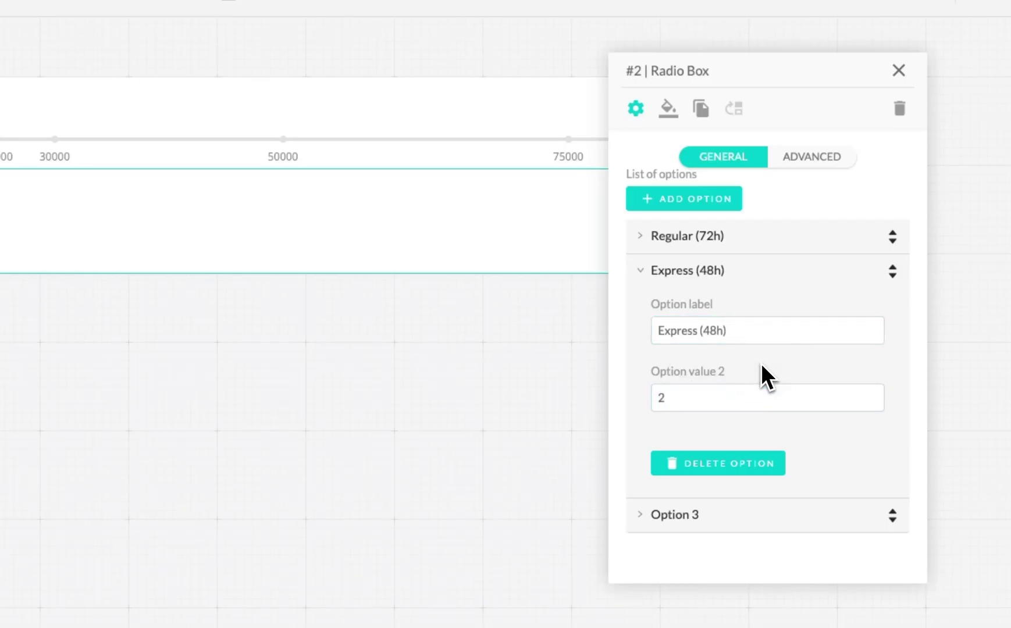
Step: Rename the third delivery option "Priority (24h)" and set its option value to 3
{"action": "left_click", "coordinate": [688, 271]}
{"action": "left_click", "coordinate": [684, 516]}
{"action": "left_click", "coordinate": [649, 363]}
{"action": "left_click_drag", "start_coordinate": [649, 363], "coordinate": [746, 370]}
{"action": "type", "text": "Priority"}
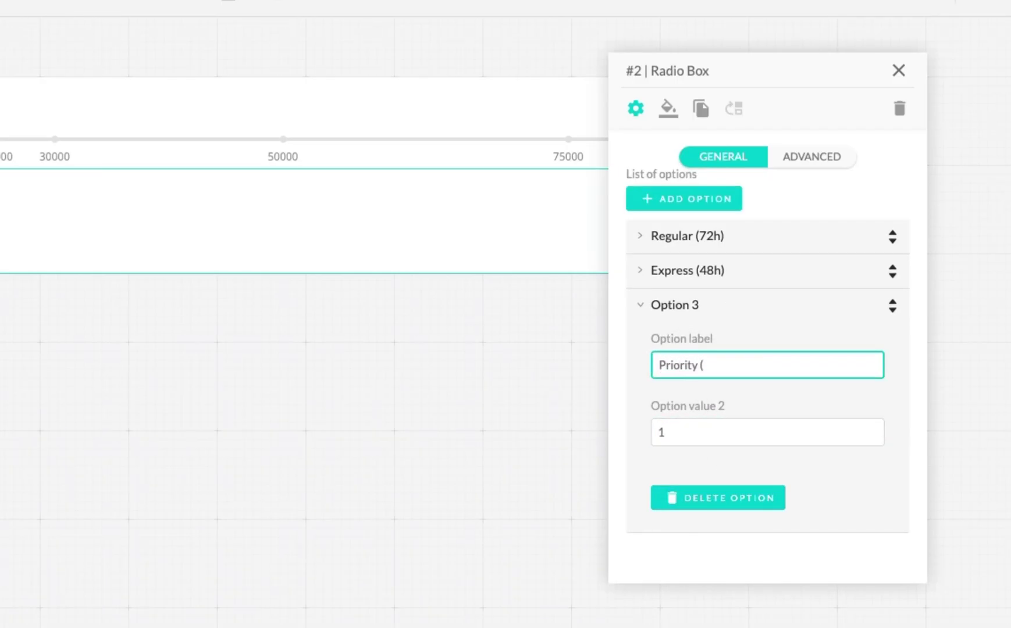
{"action": "type", "text": " (24h)"}
{"action": "left_click", "coordinate": [736, 443]}
{"action": "type", "text": "3"}
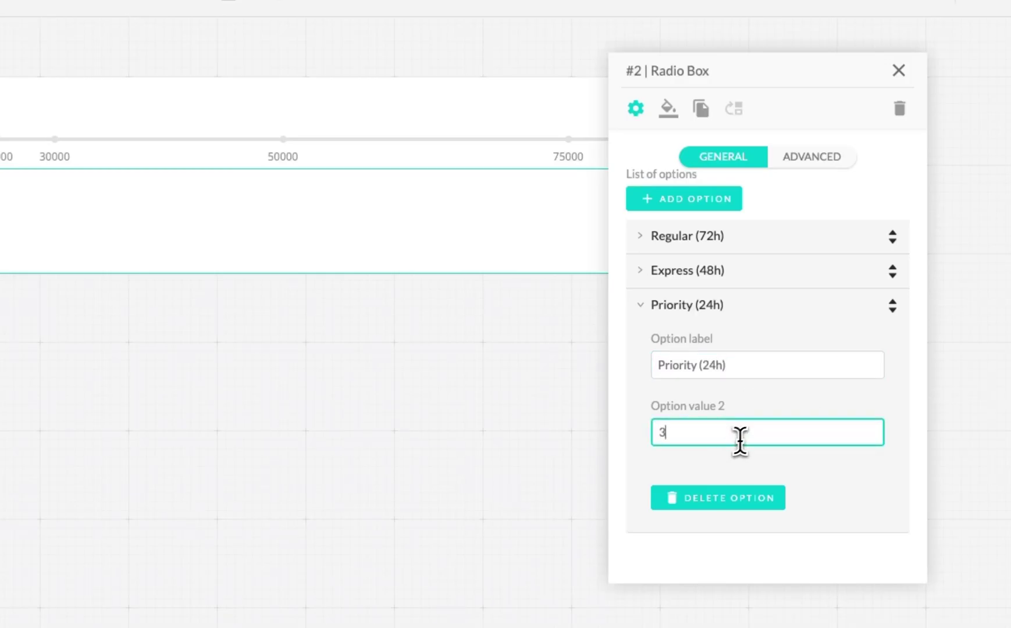
Step: Close the Delivery Time radio box settings and add a Value Lookup element to the calculator
{"action": "left_click", "coordinate": [654, 306]}
{"action": "left_click", "coordinate": [914, 70]}
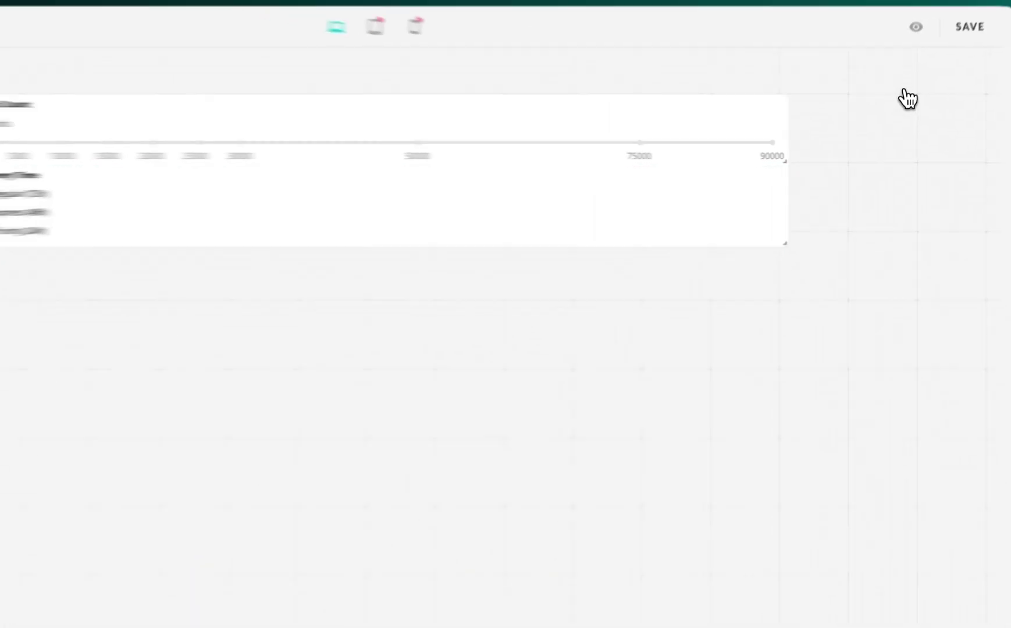
{"action": "left_click", "coordinate": [943, 65]}
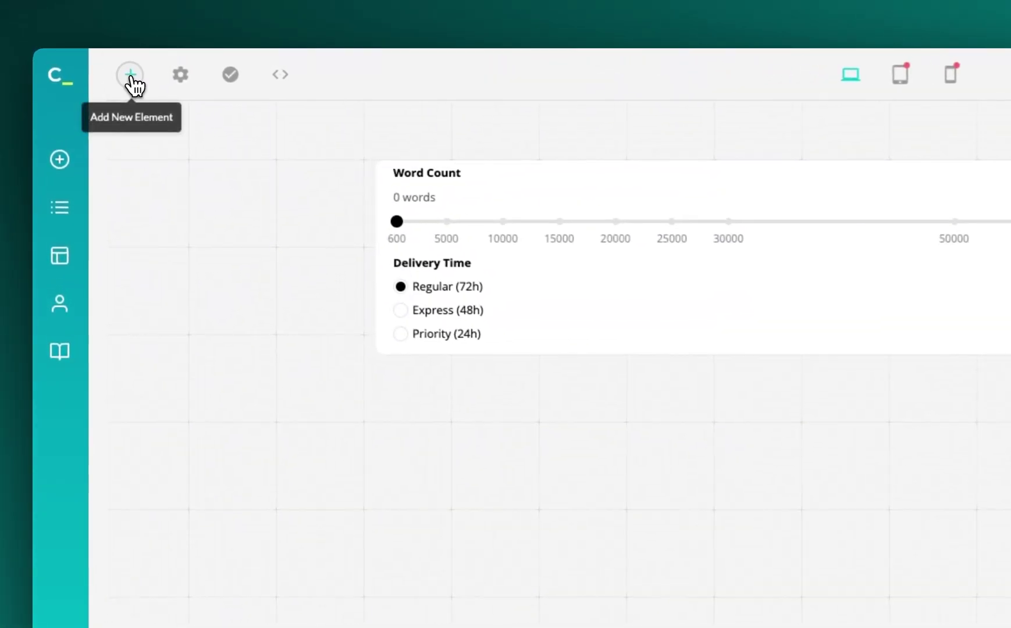
{"action": "left_click", "coordinate": [131, 77]}
{"action": "scroll", "coordinate": [221, 343], "scroll_direction": "down", "scroll_amount": 3}
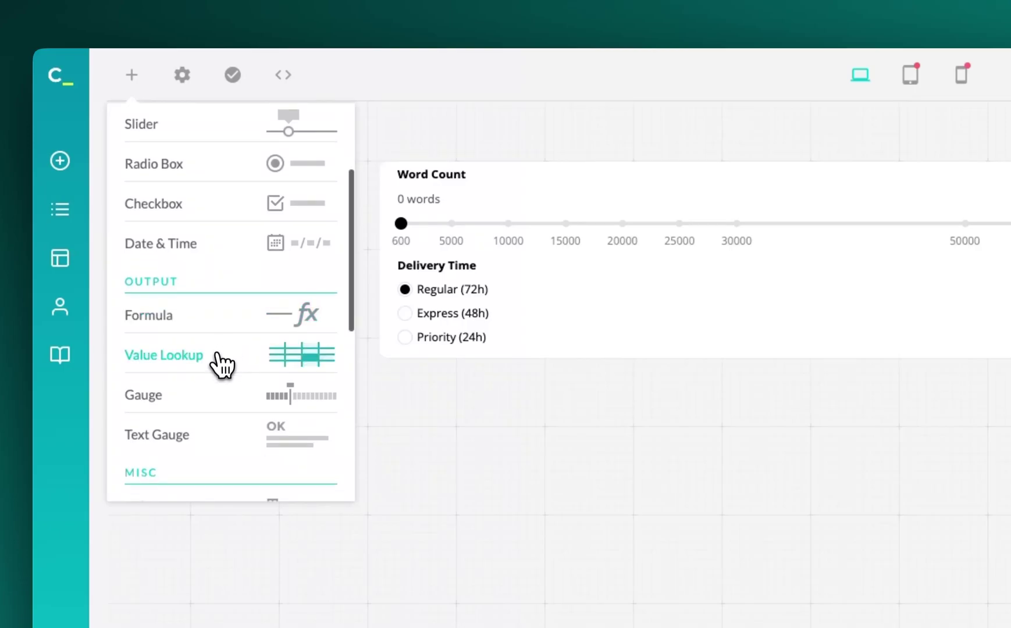
{"action": "left_click", "coordinate": [221, 364]}
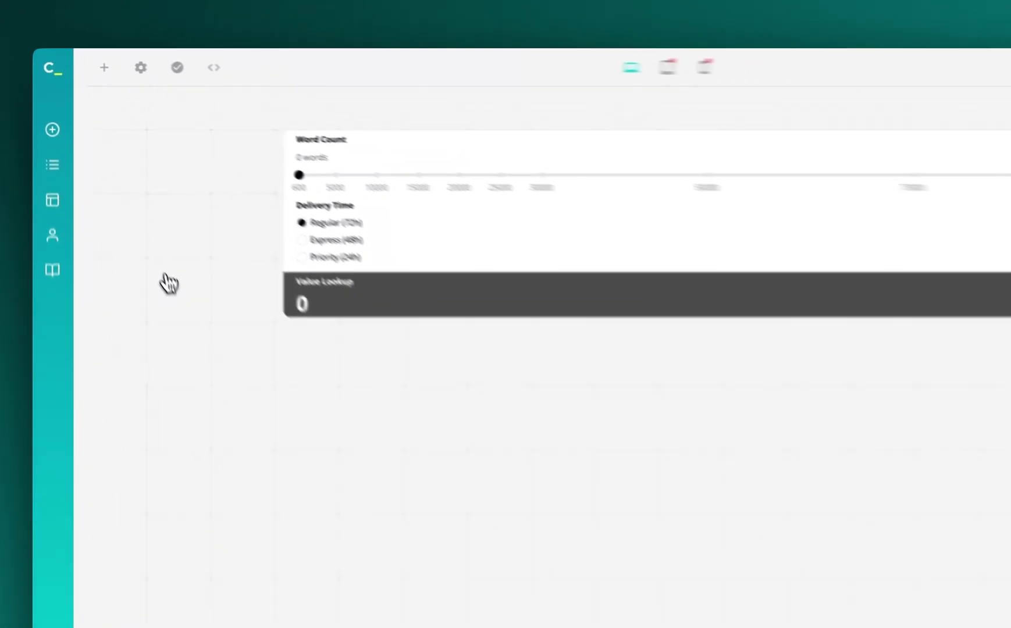
Step: Rename the Value Lookup element's label "Price"
{"action": "left_click", "coordinate": [564, 306]}
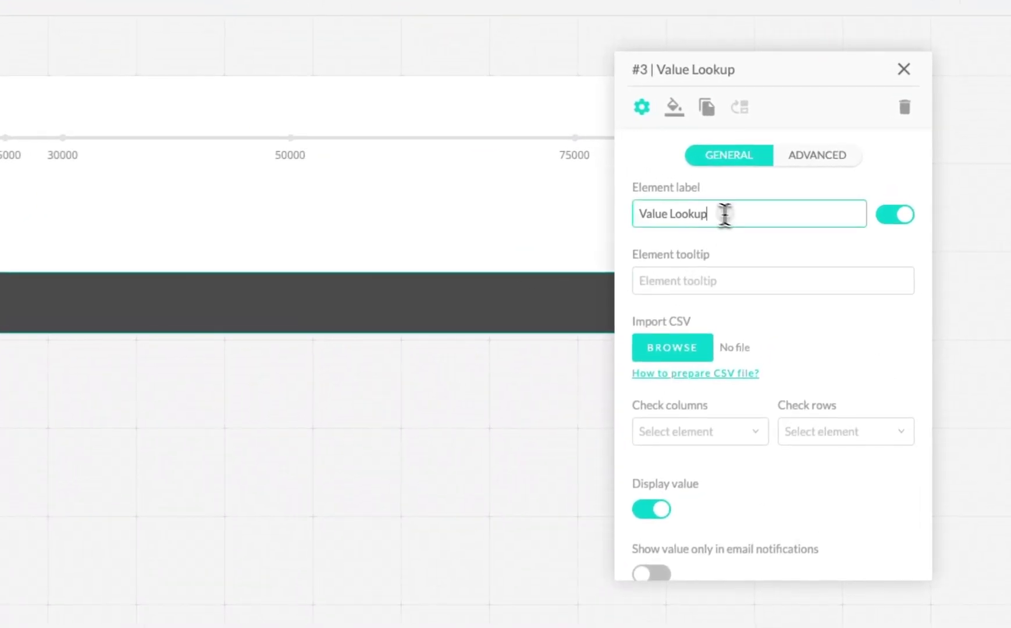
{"action": "left_click_drag", "start_coordinate": [788, 189], "coordinate": [743, 189]}
{"action": "key", "text": "BackSpace"}
{"action": "type", "text": "Price"}
{"action": "left_click", "coordinate": [635, 169]}
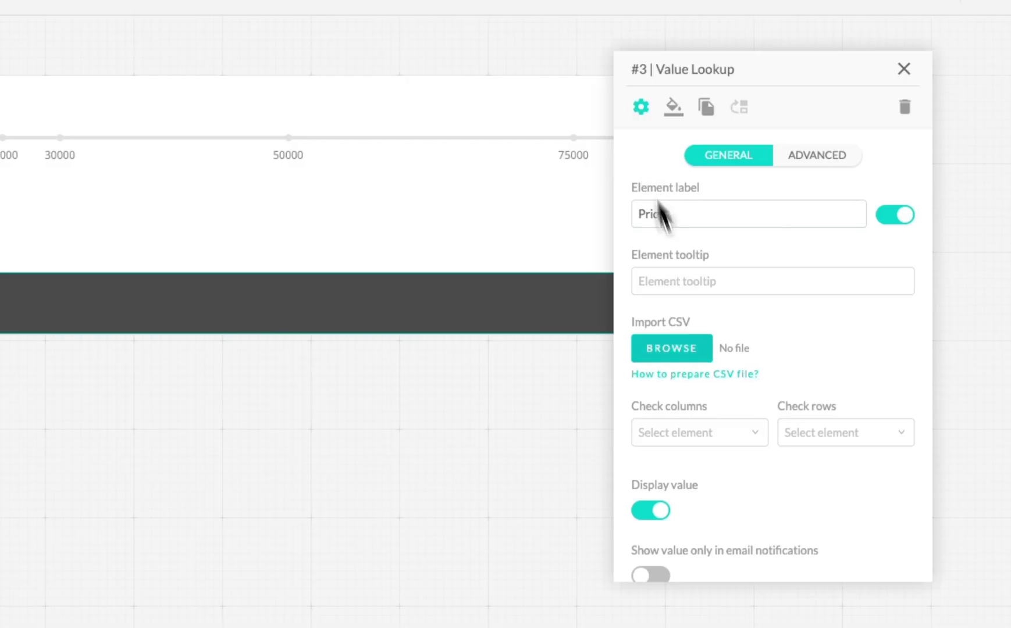
Step: Set the Price element's prefix to "$" and close its settings
{"action": "scroll", "coordinate": [796, 493], "scroll_direction": "down", "scroll_amount": 4}
{"action": "left_click", "coordinate": [725, 517]}
{"action": "type", "text": "$"}
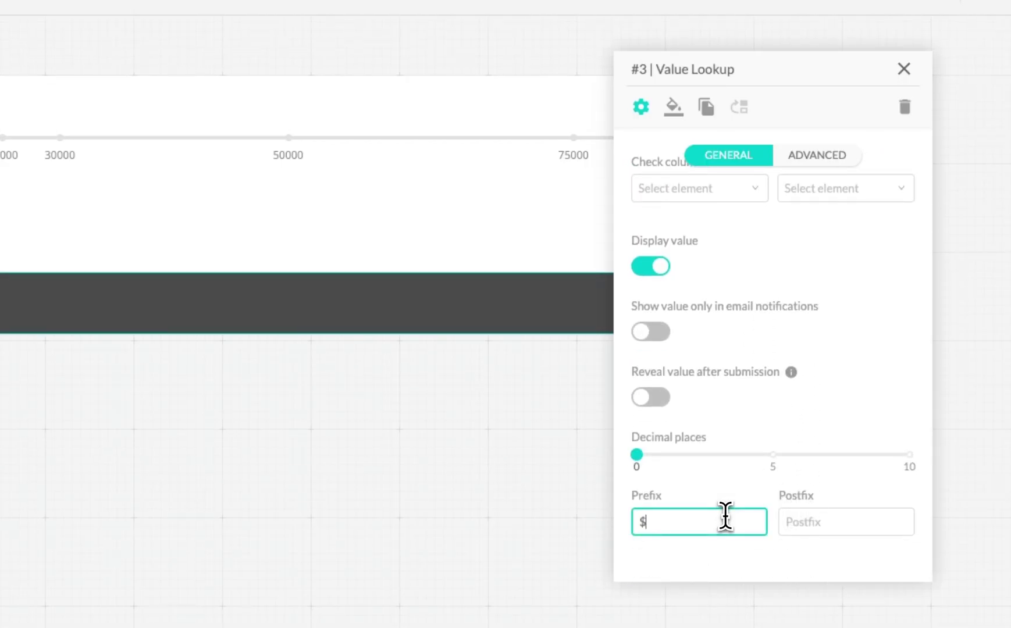
{"action": "left_click", "coordinate": [725, 484]}
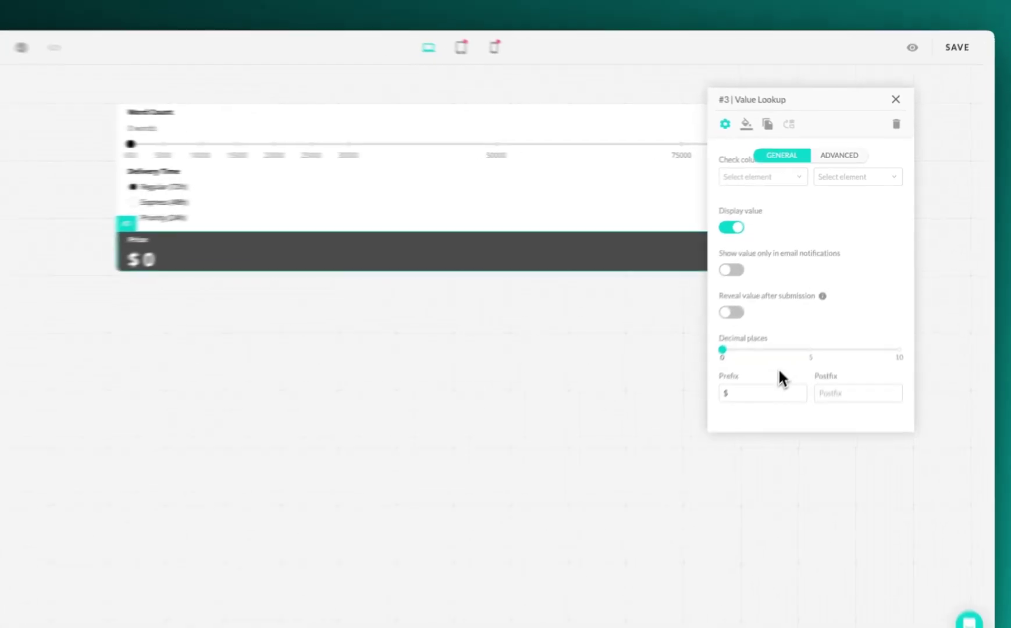
{"action": "scroll", "coordinate": [724, 484], "scroll_direction": "up", "scroll_amount": 4}
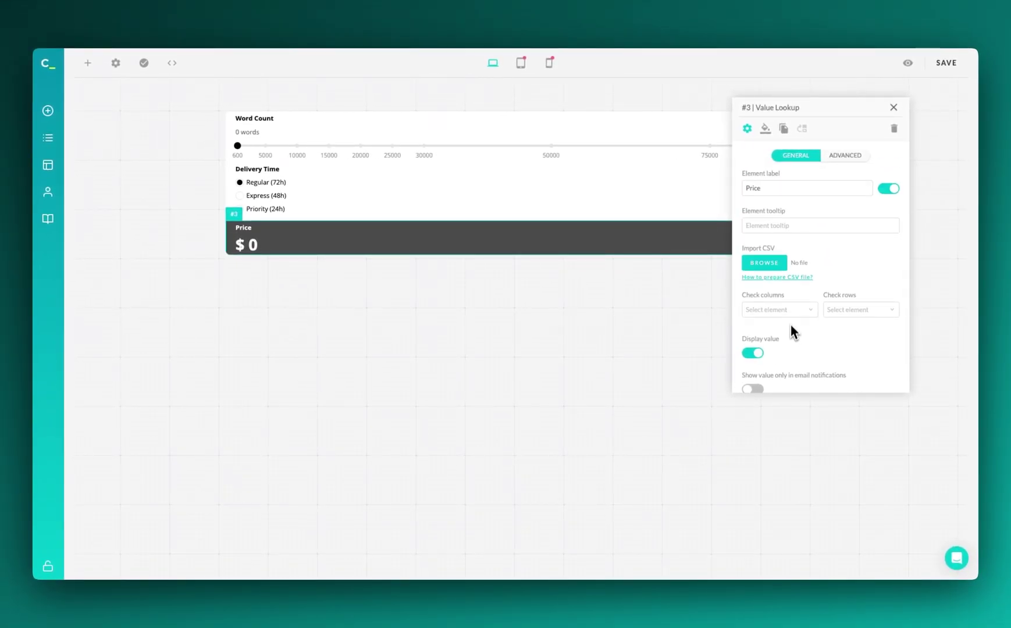
{"action": "scroll", "coordinate": [824, 264], "scroll_direction": "down", "scroll_amount": 1}
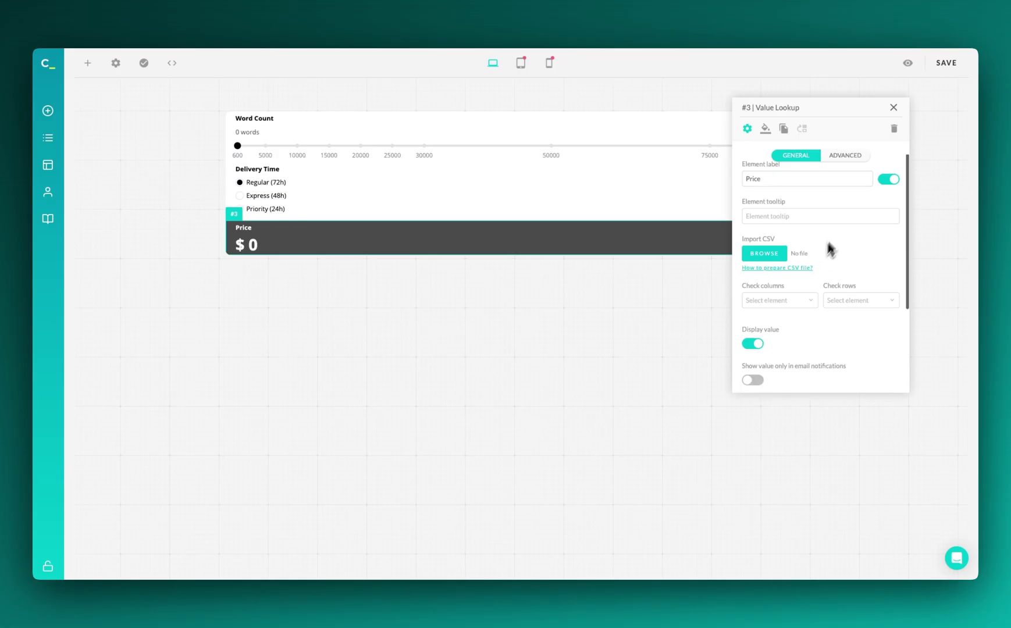
{"action": "left_click", "coordinate": [894, 107]}
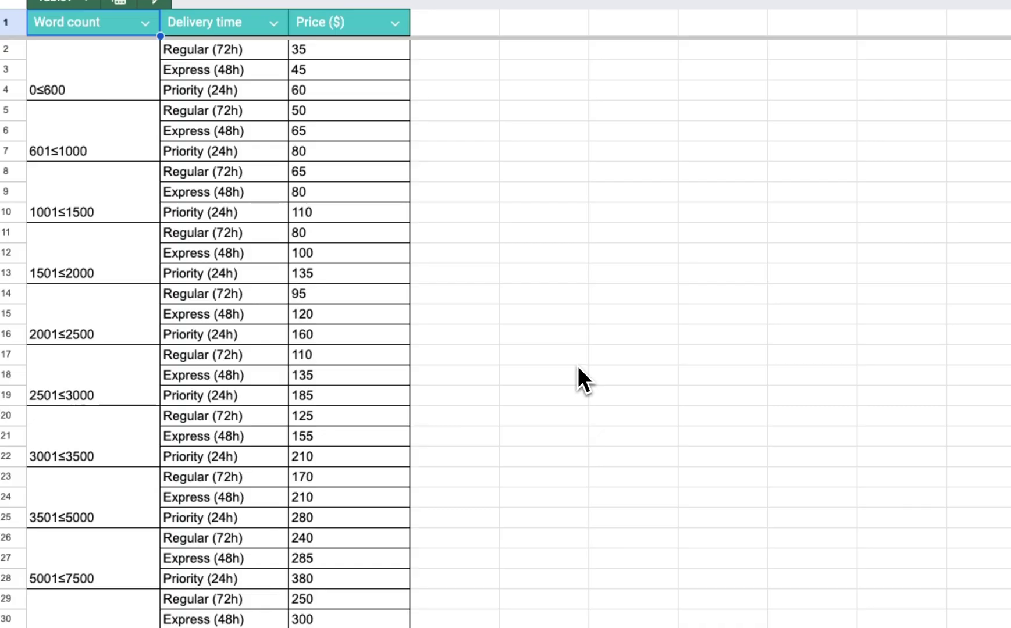
Step: In Google Sheets, examine the pricing table's word count ranges and the price for each delivery time
{"action": "scroll", "coordinate": [578, 366], "scroll_direction": "down", "scroll_amount": 5}
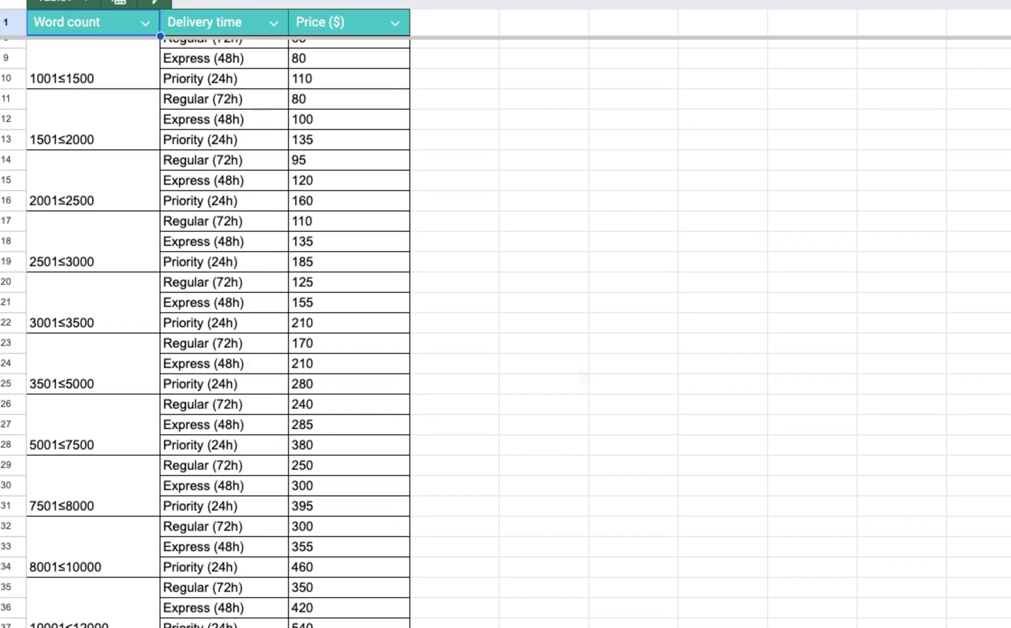
{"action": "scroll", "coordinate": [505, 334], "scroll_direction": "down", "scroll_amount": 8}
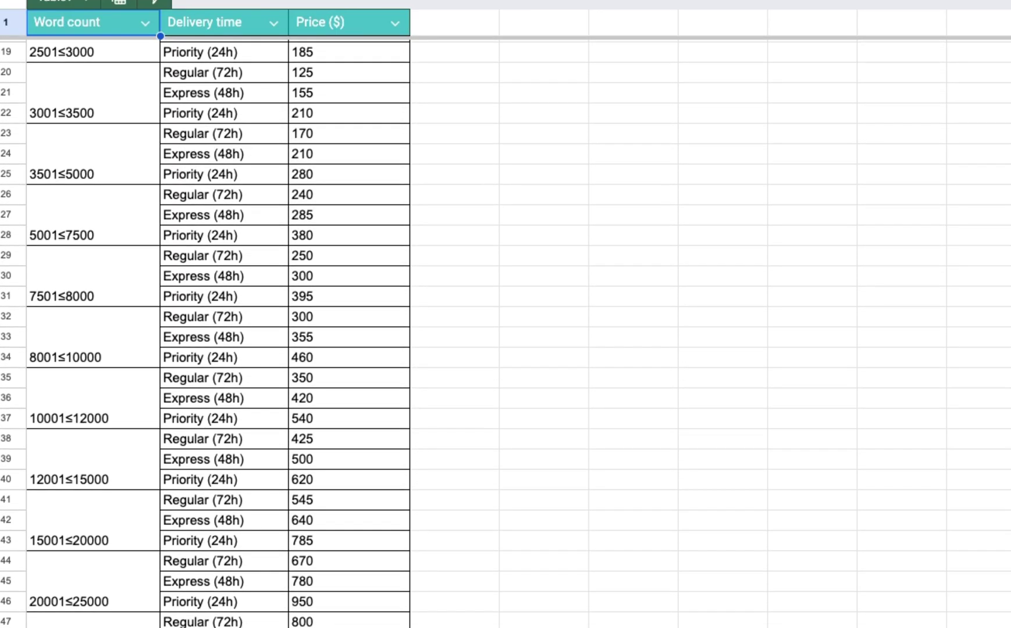
{"action": "scroll", "coordinate": [428, 333], "scroll_direction": "down", "scroll_amount": 1}
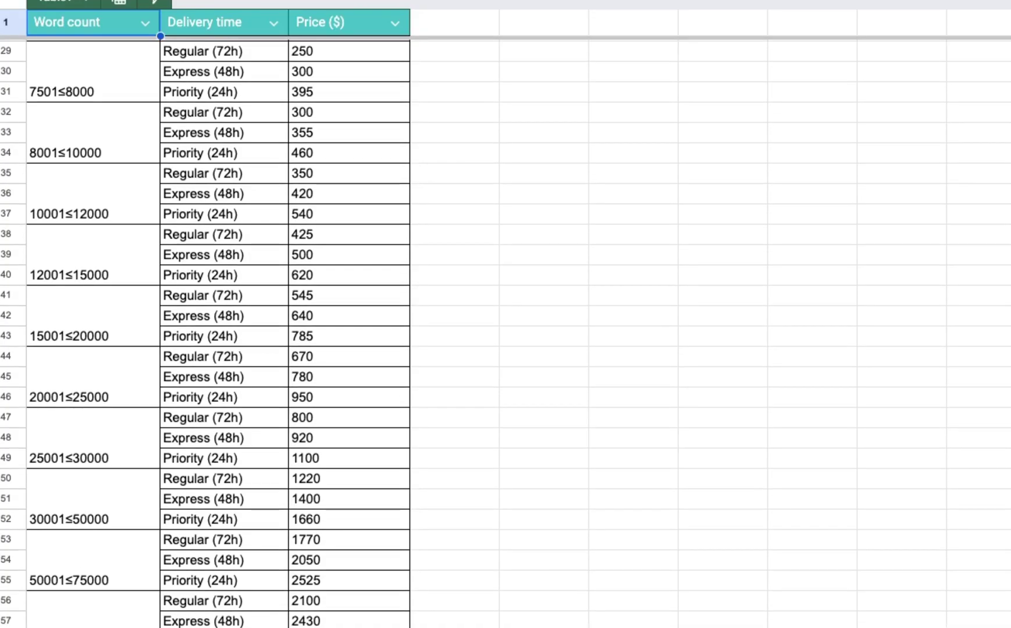
{"action": "scroll", "coordinate": [506, 334], "scroll_direction": "up", "scroll_amount": 8}
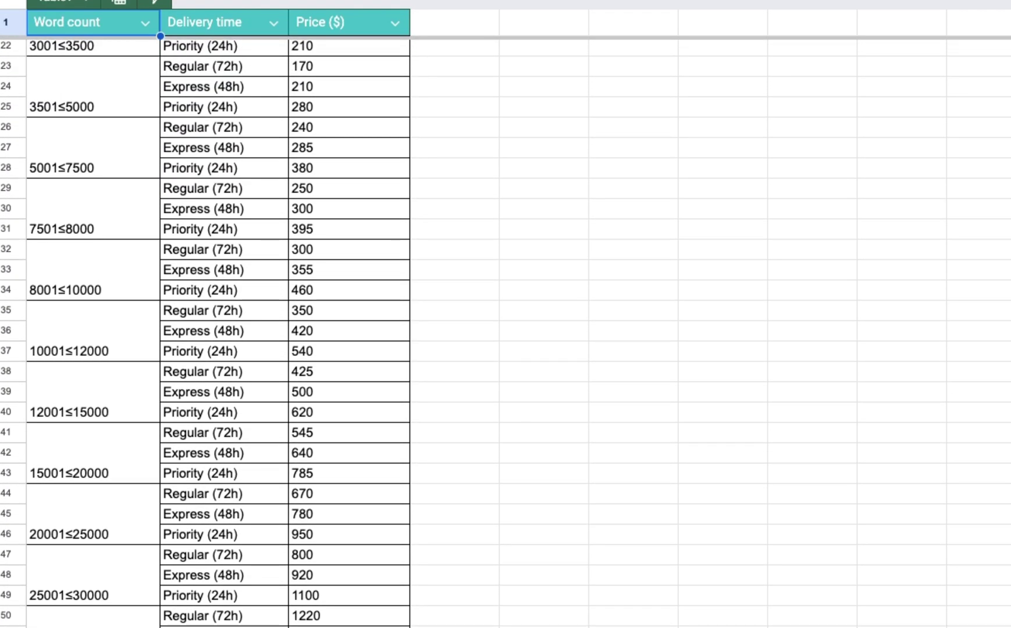
{"action": "scroll", "coordinate": [505, 334], "scroll_direction": "up", "scroll_amount": 7}
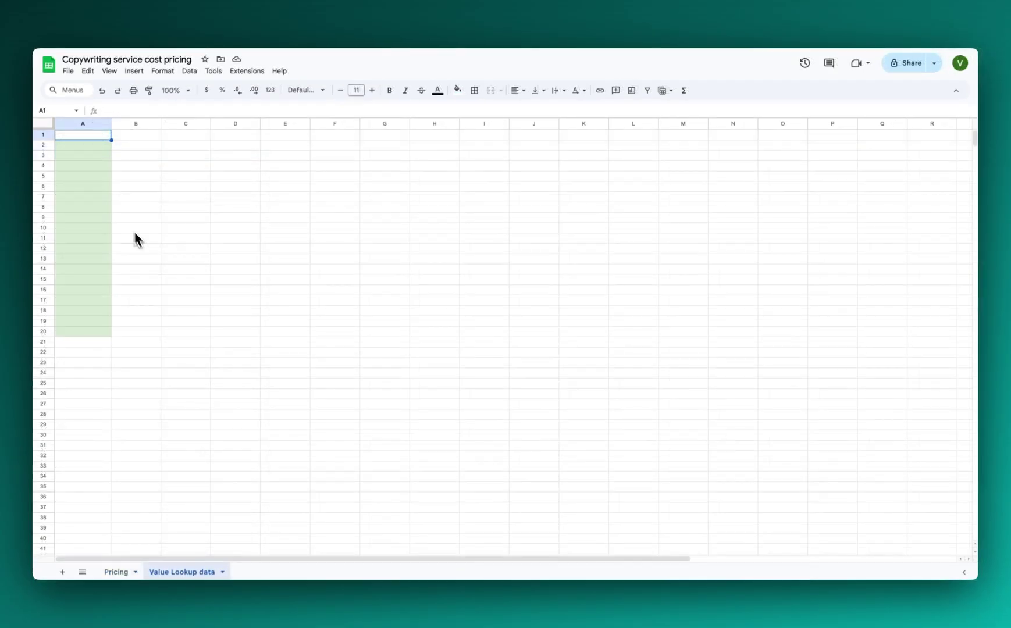
Step: In the Value Lookup data sheet, enter 0 to 600, 601 to 1000, 1001 to 1500 and 1501 to 2000 in A2:A5
{"action": "left_click", "coordinate": [85, 148]}
{"action": "type", "text": "0 to 600"}
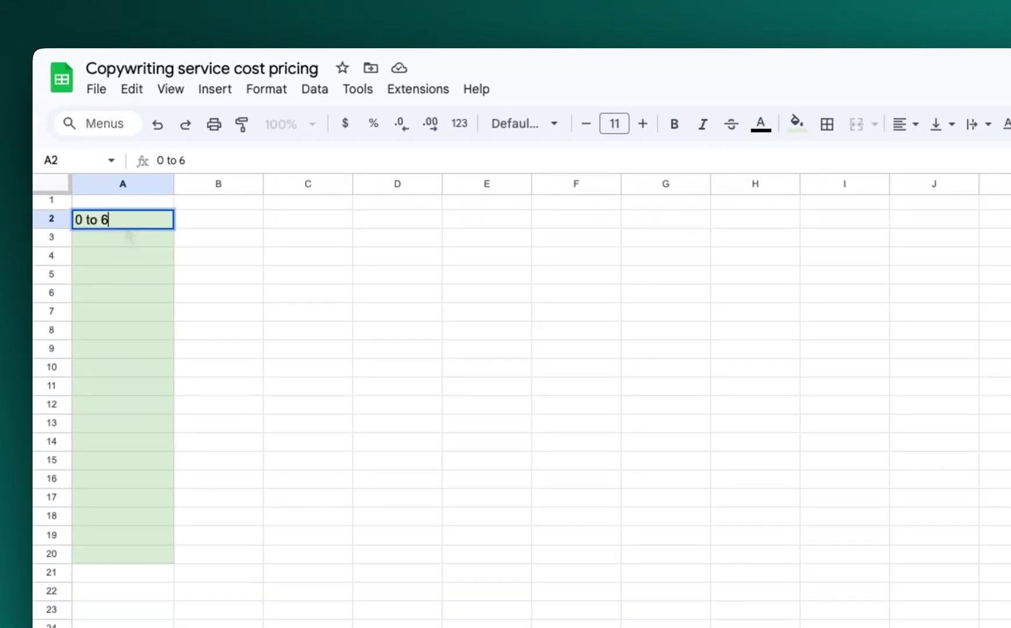
{"action": "key", "text": "Return"}
{"action": "type", "text": "601 to 1000"}
{"action": "key", "text": "Return"}
{"action": "type", "text": "1001 to 1500"}
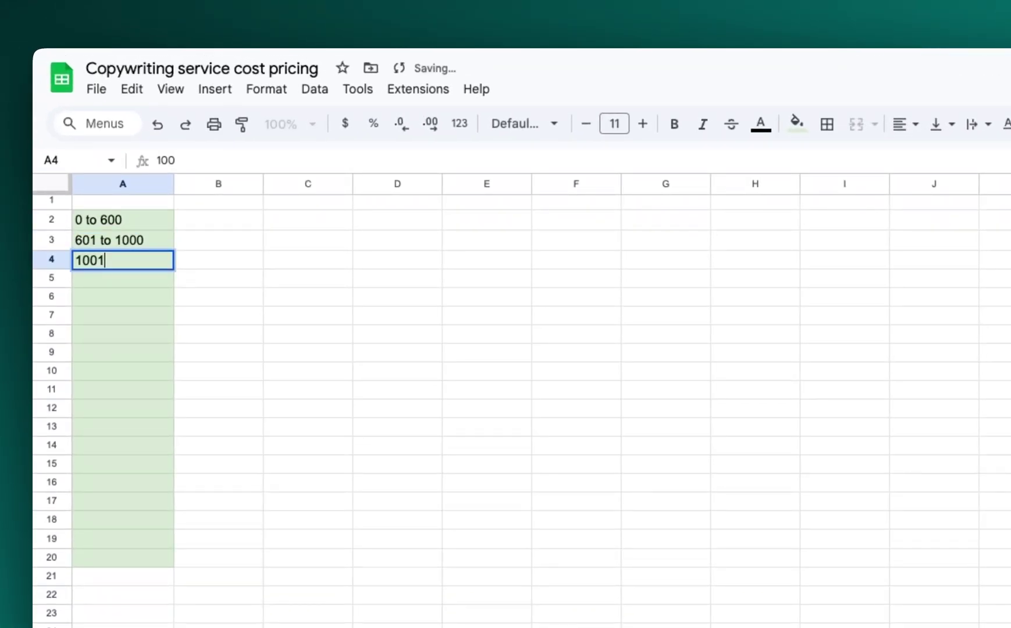
{"action": "key", "text": "Return"}
{"action": "type", "text": "1501 to 2000"}
{"action": "key", "text": "Return"}
Step: Continue the word count ranges in A6:A9 with 2001 to 2500, 2501 to 3000, 3001 to 3500 and 3501 to 5000
{"action": "type", "text": "2001 to 2500"}
{"action": "key", "text": "Return"}
{"action": "type", "text": "2501 to 3000"}
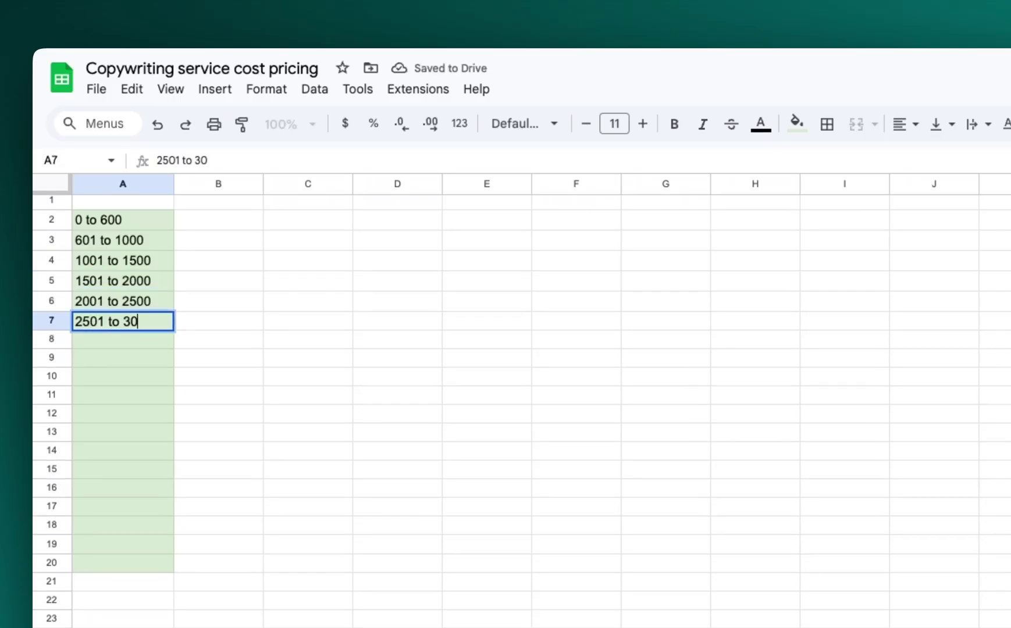
{"action": "key", "text": "Return"}
{"action": "type", "text": "3001 to 3500"}
{"action": "key", "text": "Return"}
{"action": "type", "text": "35"}
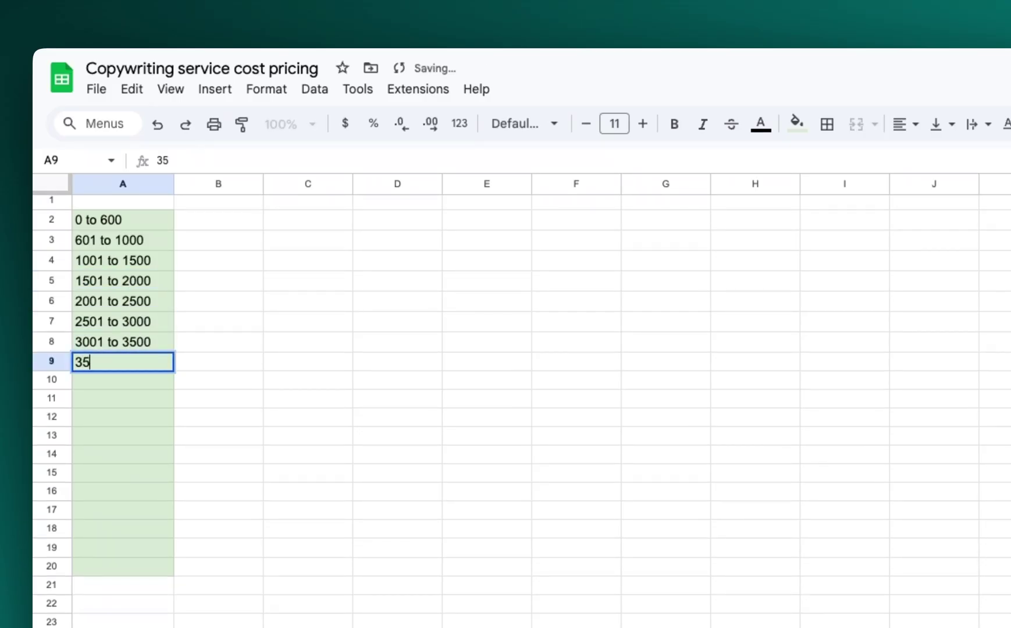
{"action": "type", "text": "01 to 5000"}
{"action": "key", "text": "Return"}
Step: Enter the ranges 5001 to 7500, 7501 to 8000, 8001 to 10000 and 10001 to 12000 in A10:A13
{"action": "type", "text": "5001"}
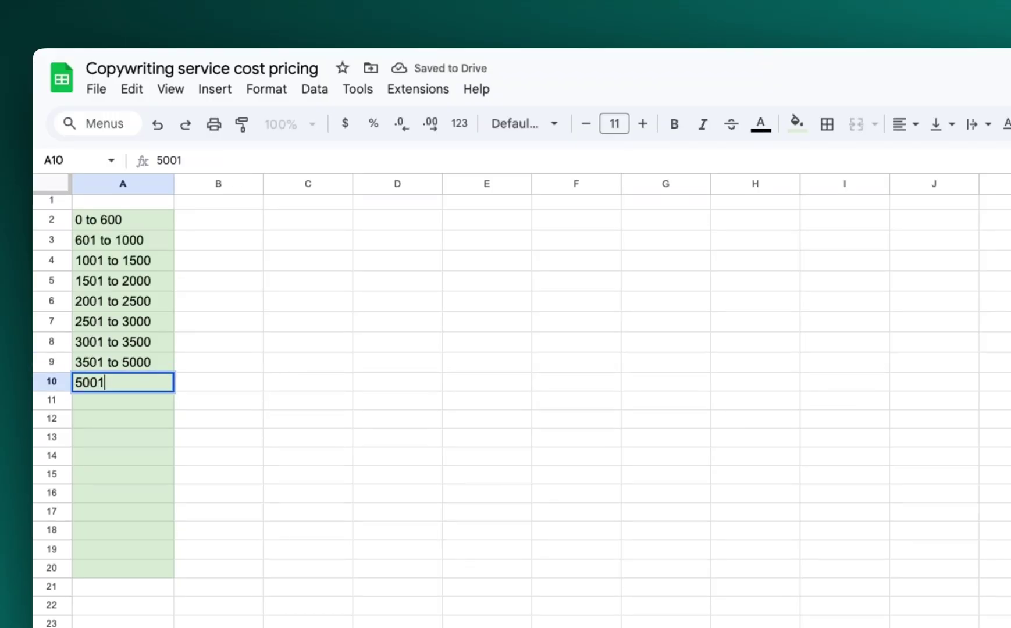
{"action": "type", "text": " to 7500"}
{"action": "key", "text": "Return"}
{"action": "type", "text": "7501 to 8000"}
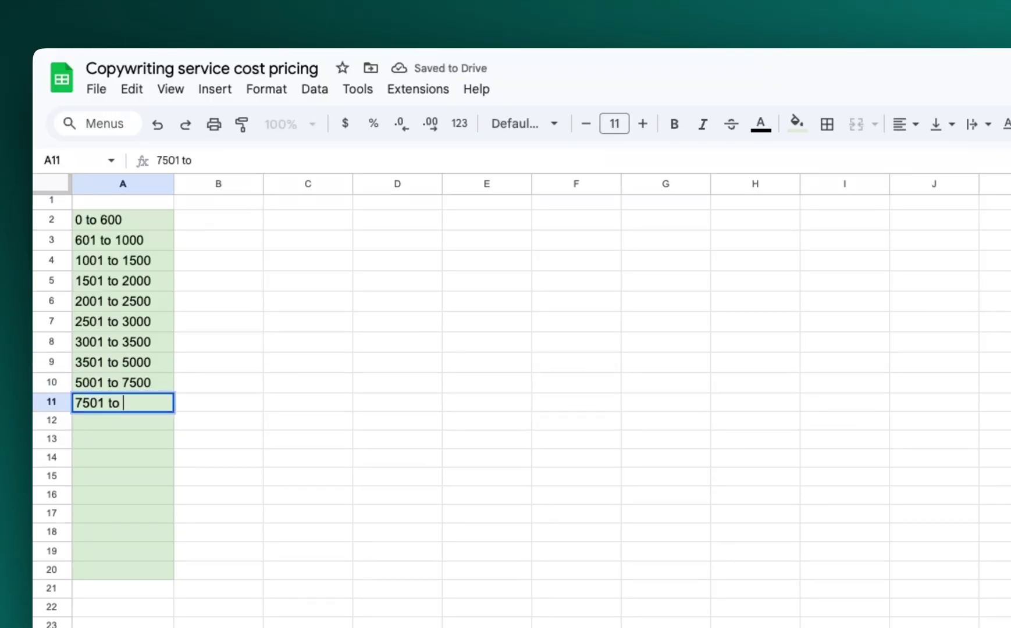
{"action": "key", "text": "Return"}
{"action": "type", "text": "8001 to 10000"}
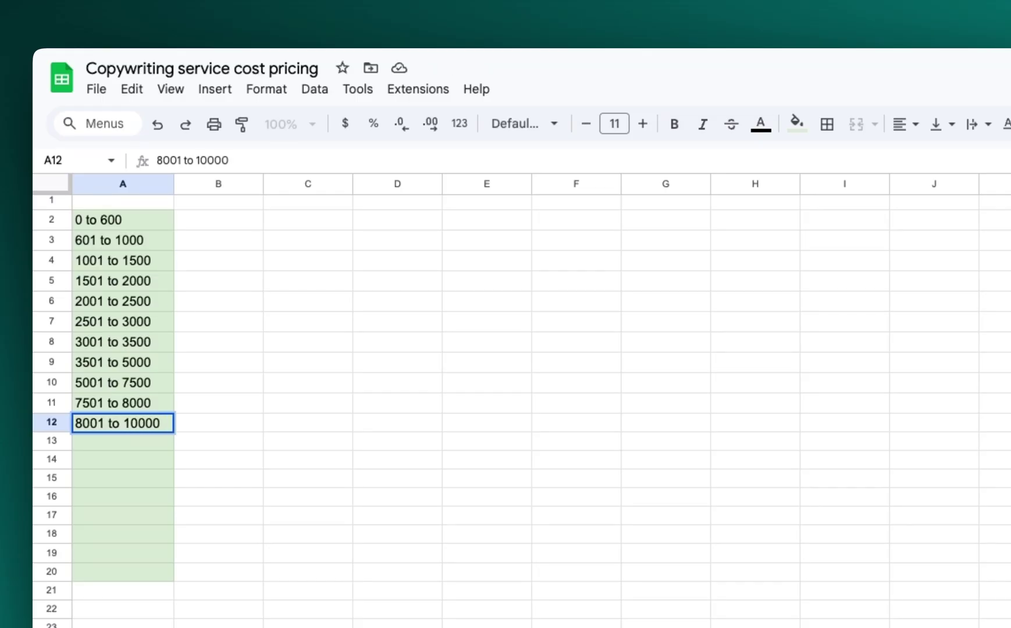
{"action": "key", "text": "Return"}
{"action": "type", "text": "10001 t"}
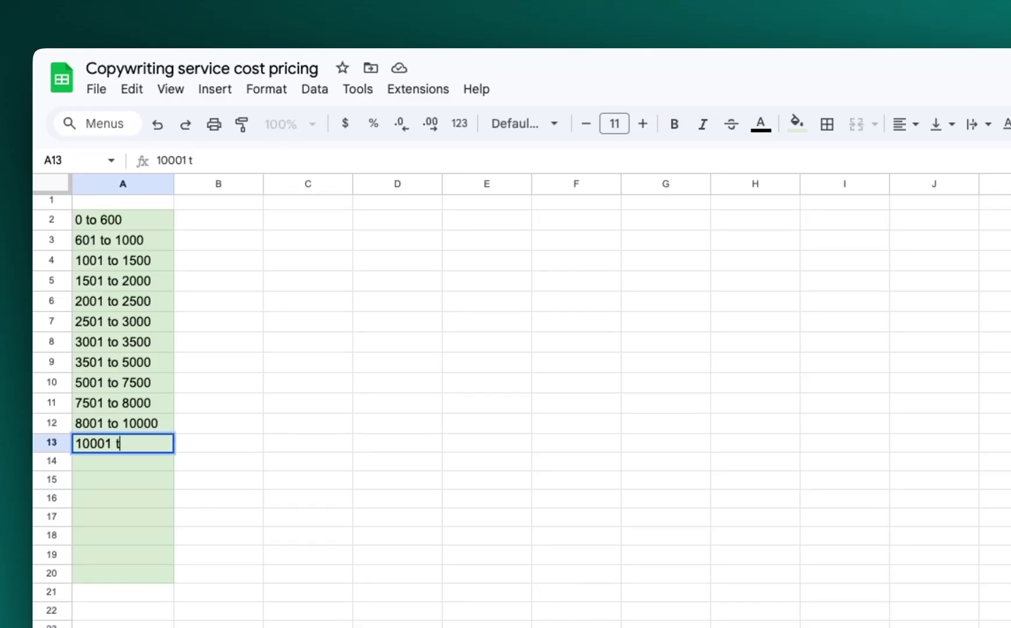
{"action": "type", "text": "o 12000"}
{"action": "key", "text": "Return"}
Step: Enter the ranges 12001 to 15000, 15001 to 20000, 20001 to 25000 and 25001 to 30000 in A14:A17
{"action": "type", "text": "12001 to "}
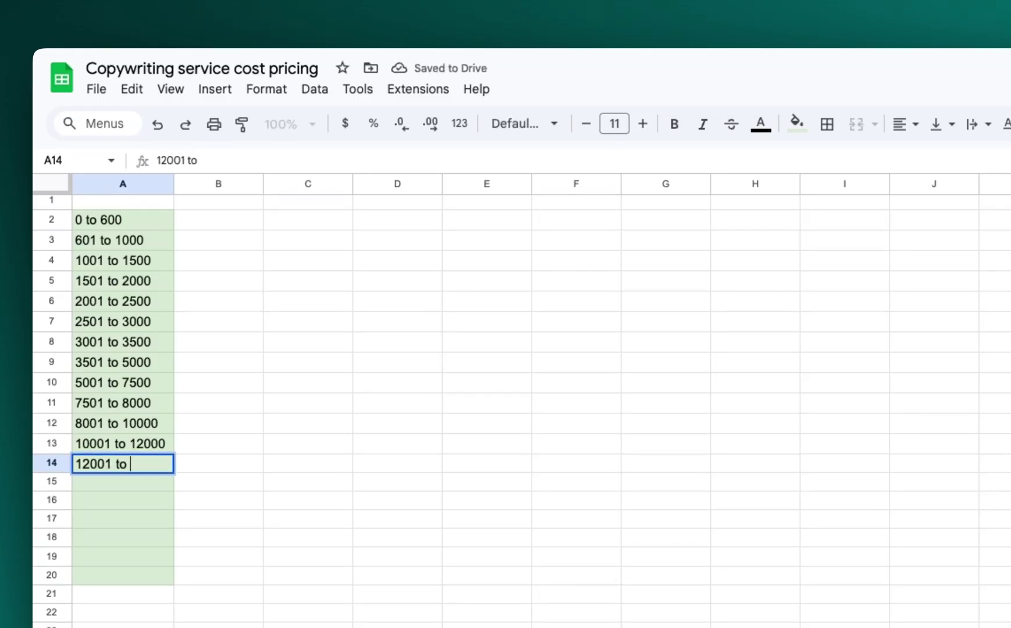
{"action": "type", "text": "15000"}
{"action": "key", "text": "Return"}
{"action": "type", "text": "15001 to "}
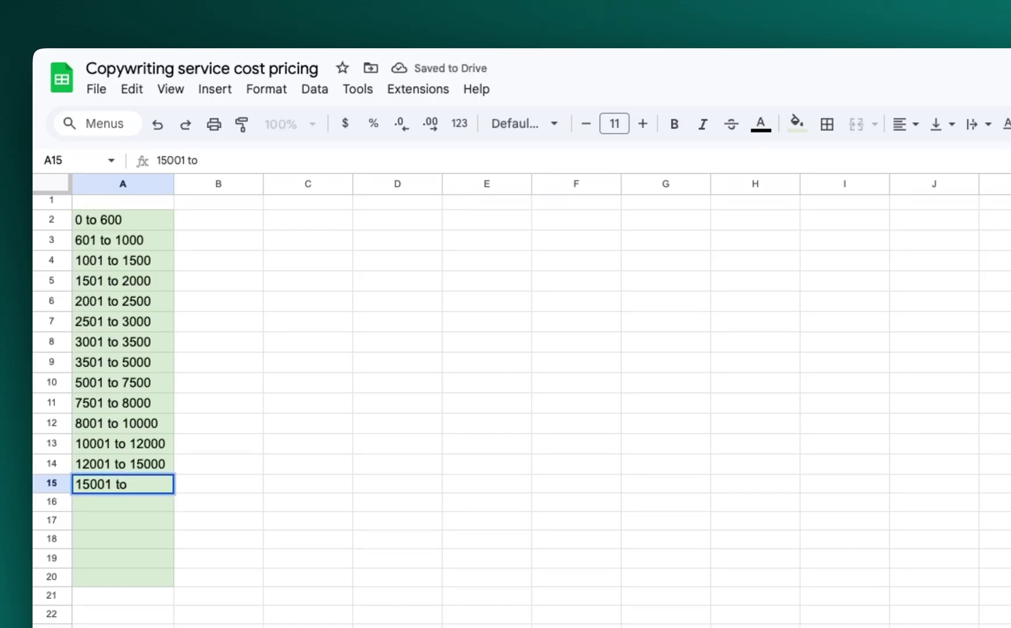
{"action": "type", "text": "20000"}
{"action": "key", "text": "Return"}
{"action": "type", "text": "2000"}
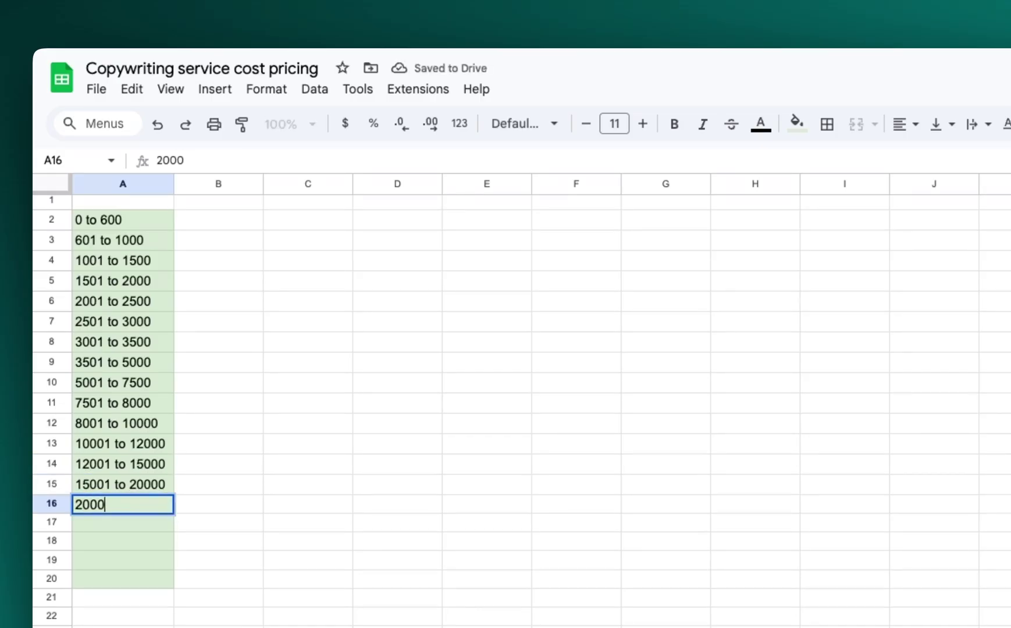
{"action": "type", "text": "1 to 25000"}
{"action": "key", "text": "Return"}
{"action": "type", "text": "2"}
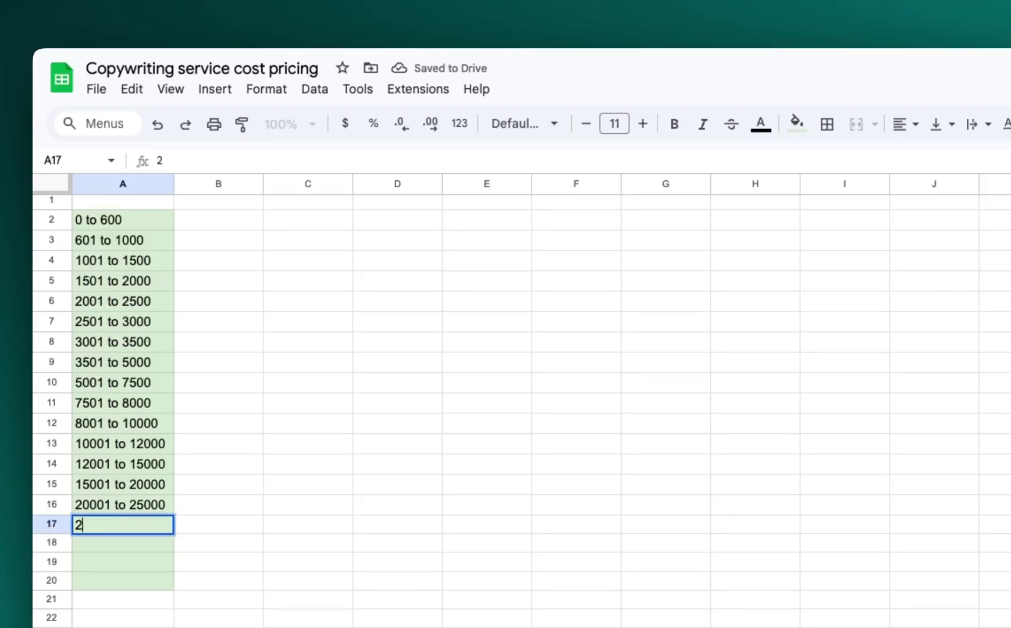
{"action": "type", "text": "5001 to 30000"}
{"action": "key", "text": "Return"}
Step: Complete the word count ranges in A18:A20 with 30001 to 50000, 50001 to 75000 and 75001 to 90000
{"action": "type", "text": "3000"}
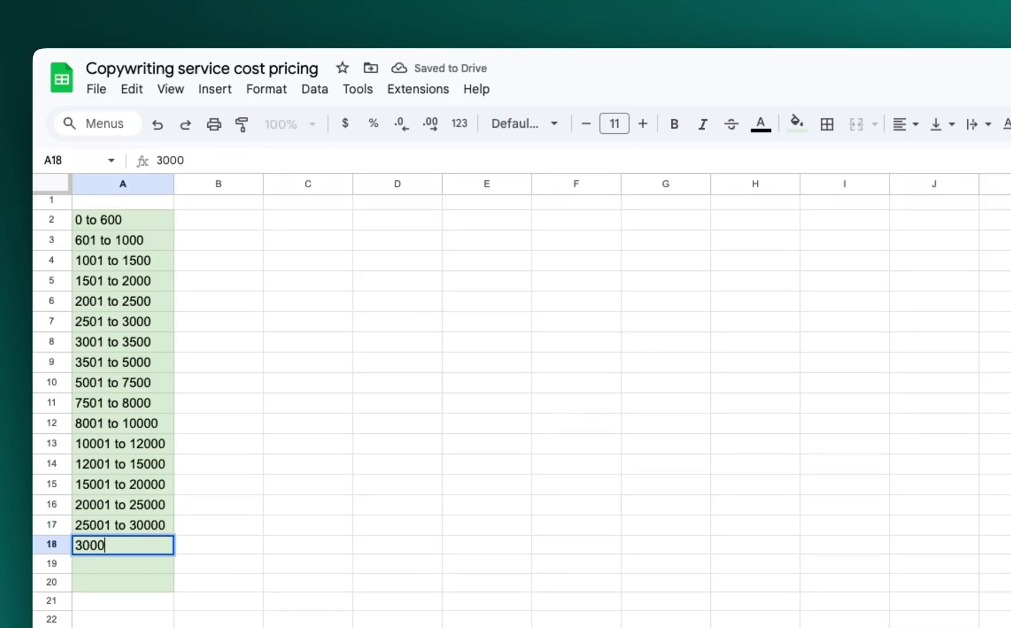
{"action": "type", "text": "1 to 50000"}
{"action": "key", "text": "Return"}
{"action": "type", "text": "50001"}
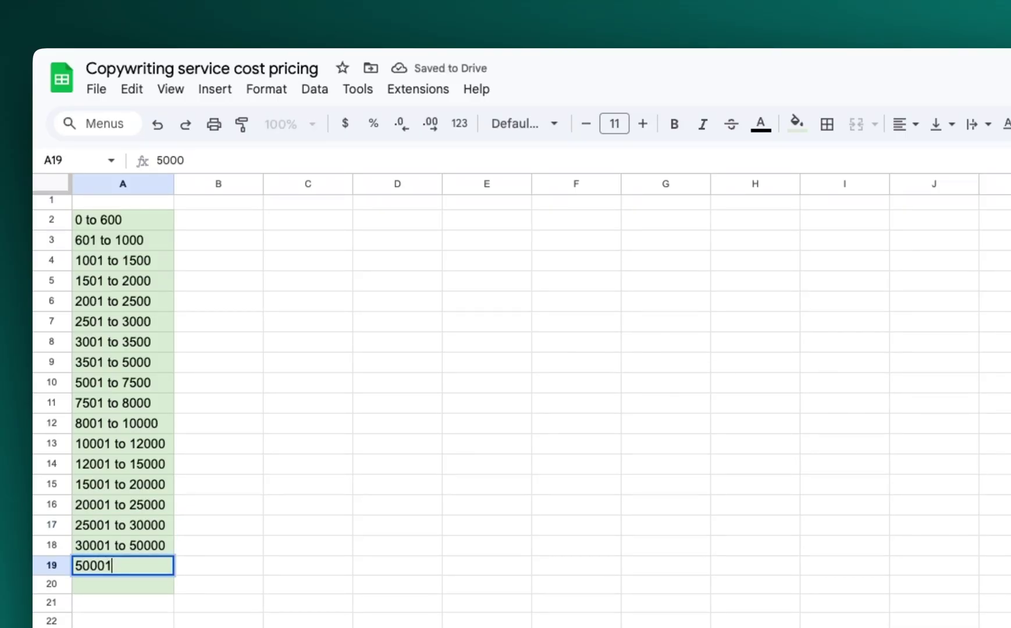
{"action": "type", "text": " to 75000"}
{"action": "key", "text": "Return"}
{"action": "type", "text": "75001 to 90"}
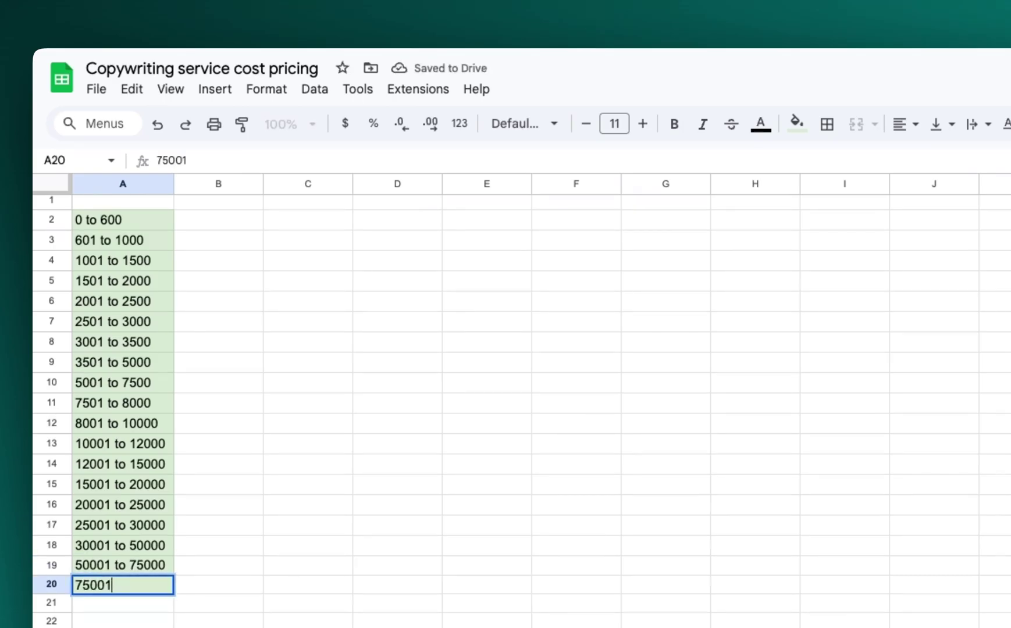
{"action": "type", "text": "000"}
{"action": "key", "text": "Return"}
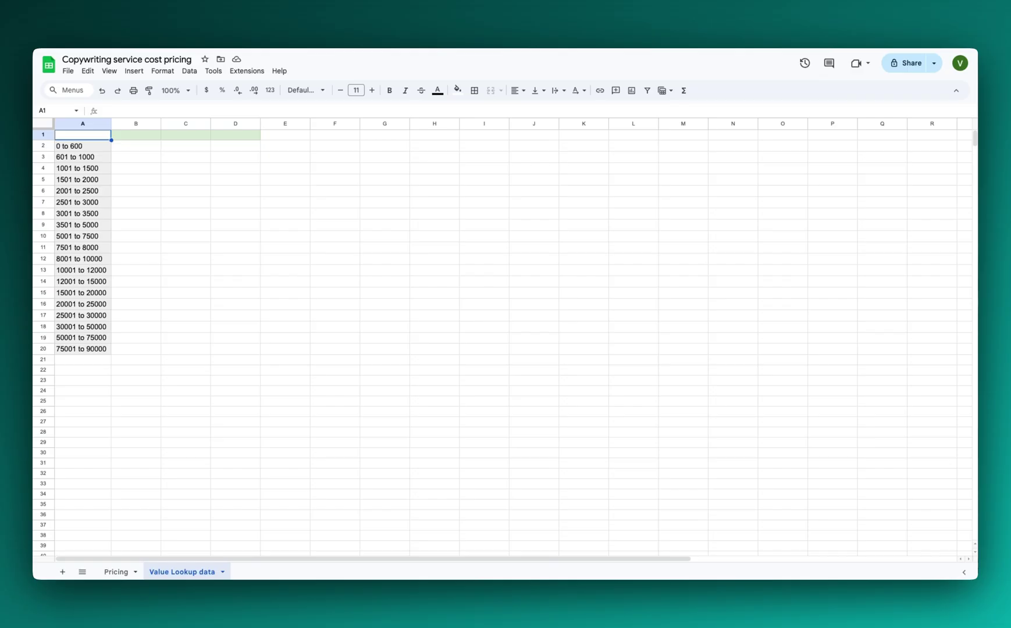
Step: Enter the delivery option values 1, 2 and 3 as column headers in B1:D1
{"action": "left_click", "coordinate": [140, 137]}
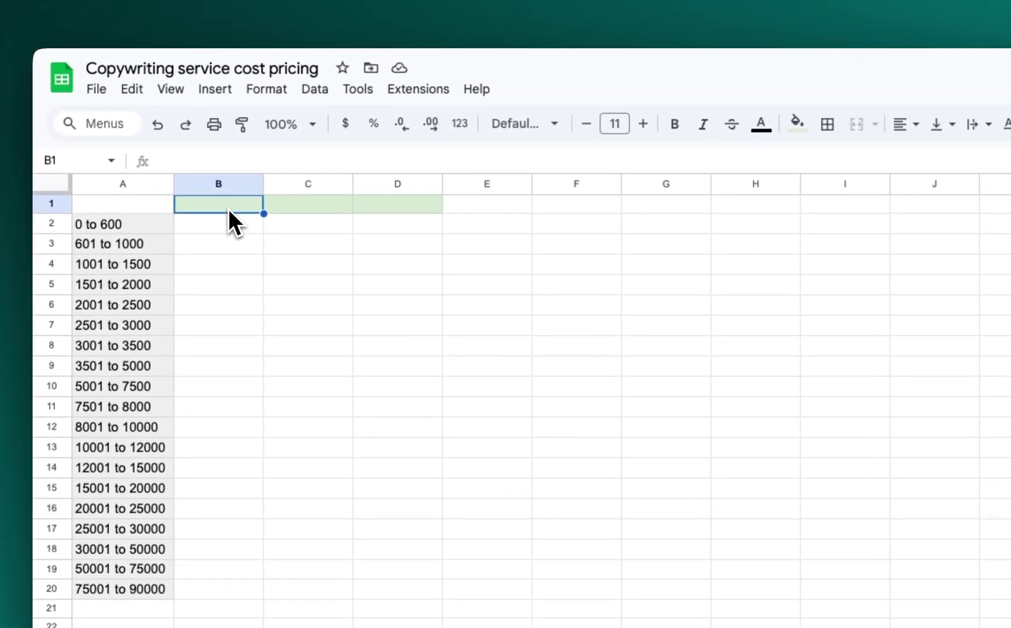
{"action": "type", "text": "1"}
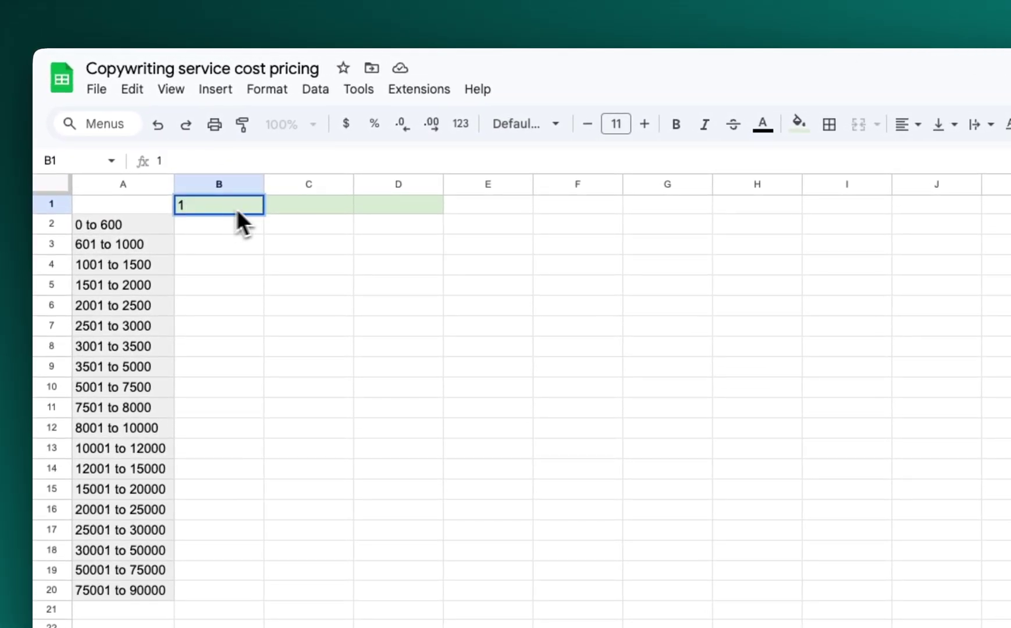
{"action": "left_click", "coordinate": [322, 207]}
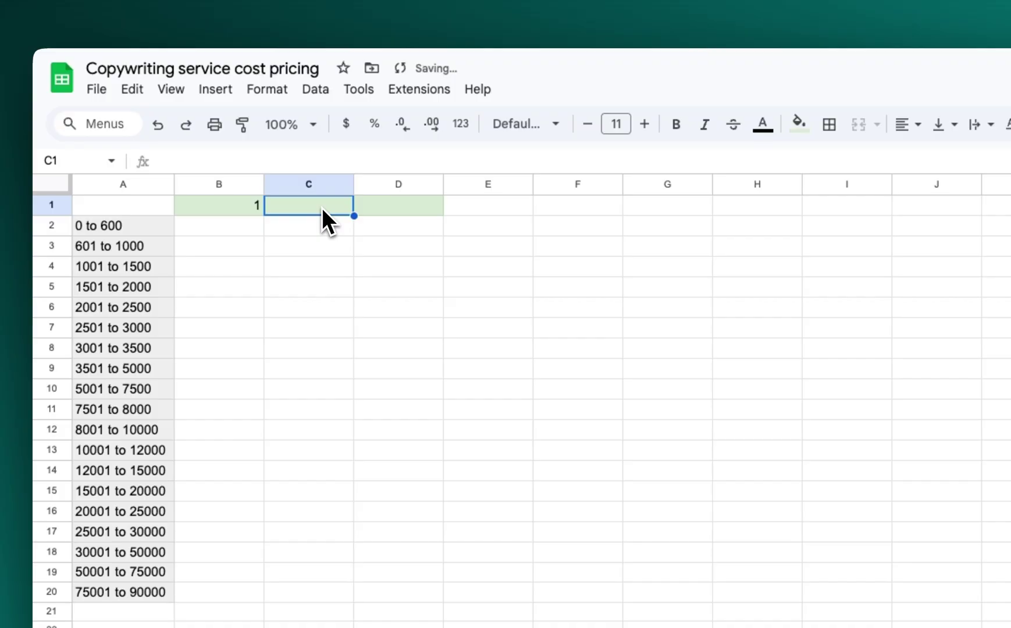
{"action": "type", "text": "2"}
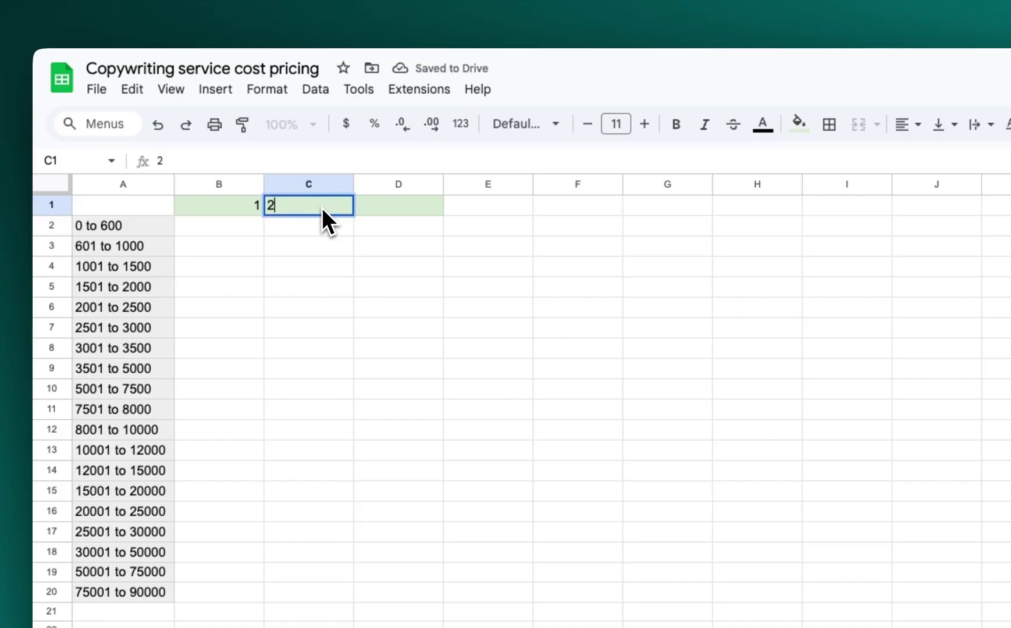
{"action": "left_click", "coordinate": [418, 207]}
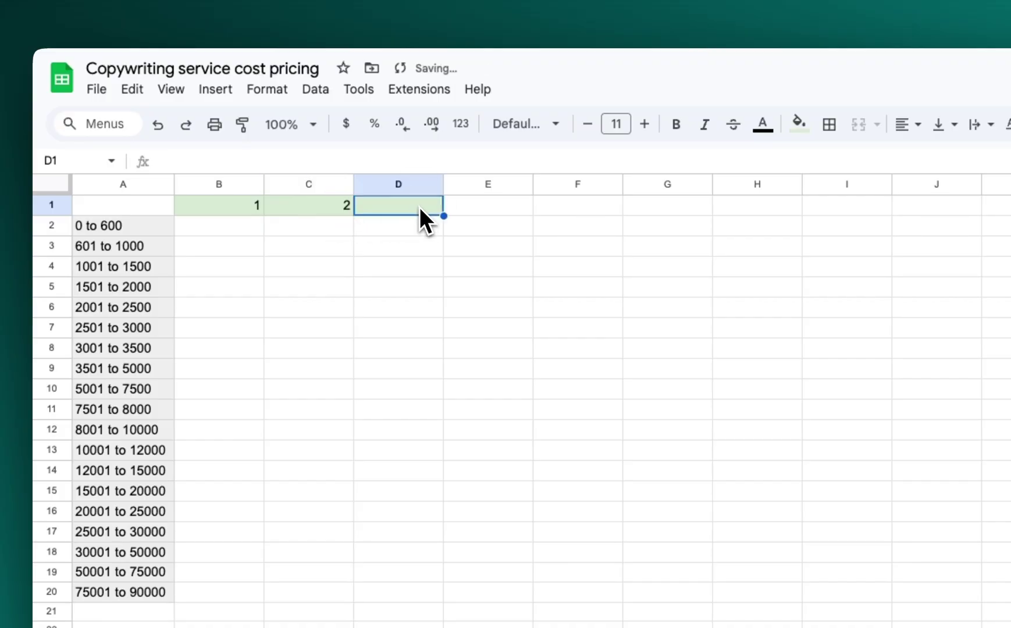
{"action": "type", "text": "3"}
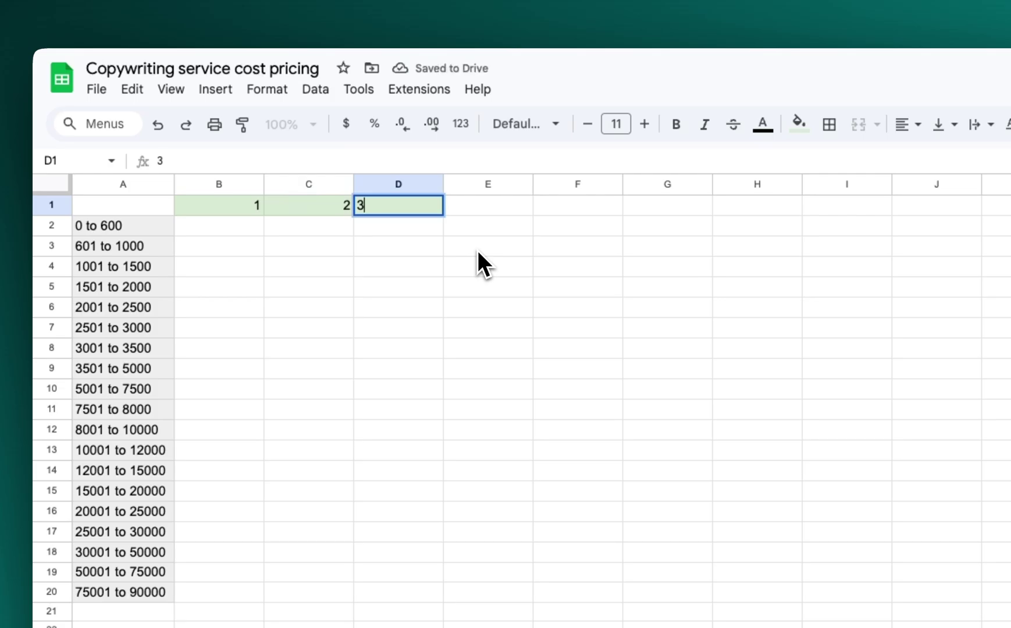
{"action": "left_click", "coordinate": [485, 293]}
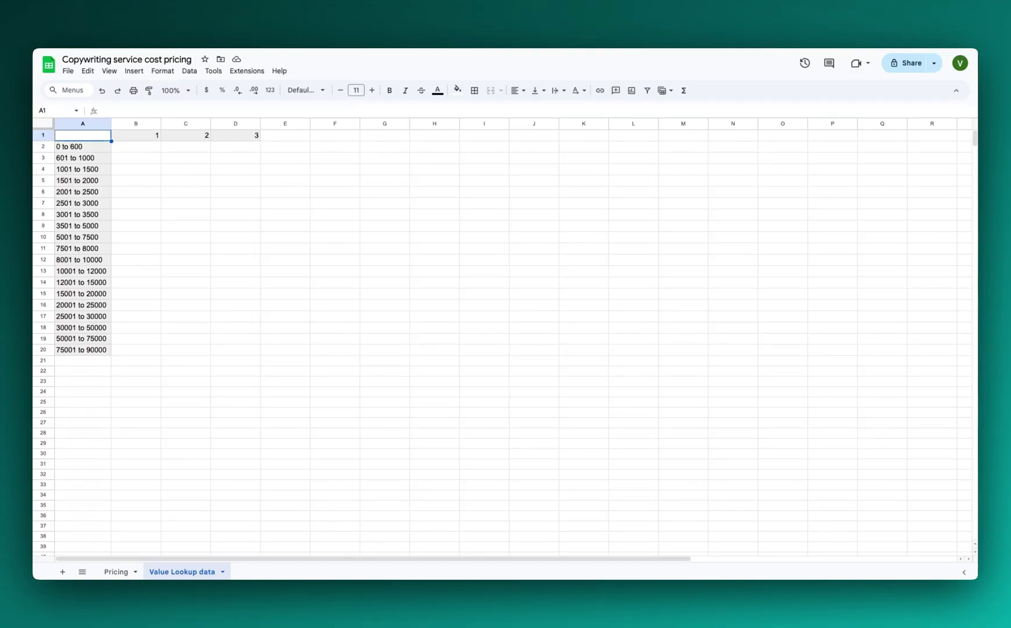
Step: Enter the prices 35, 45 and 60 for the 0 to 600 word range in B2:D2
{"action": "left_click", "coordinate": [152, 150]}
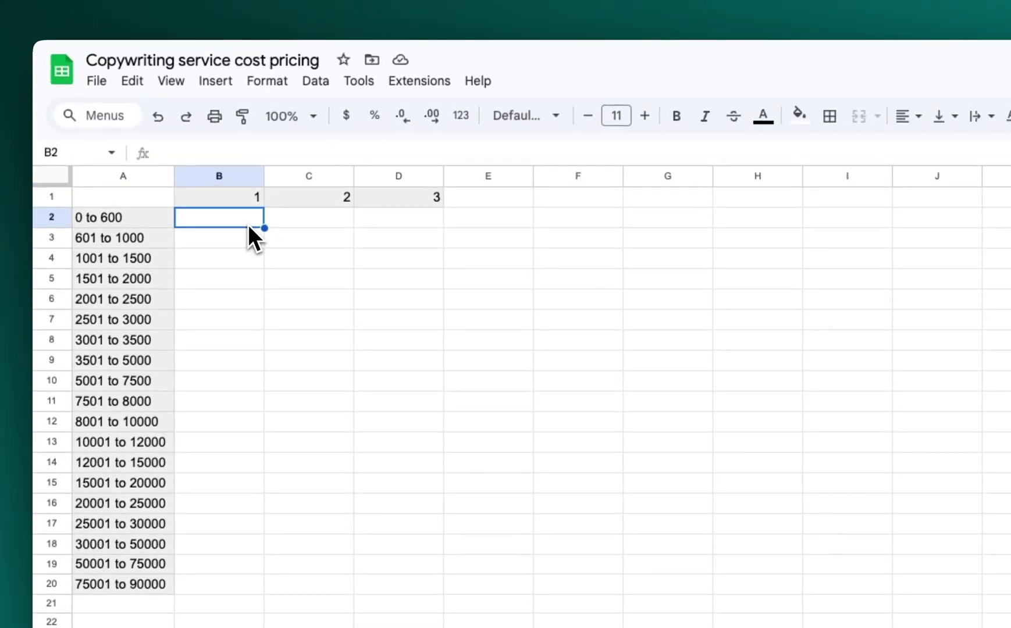
{"action": "type", "text": "35"}
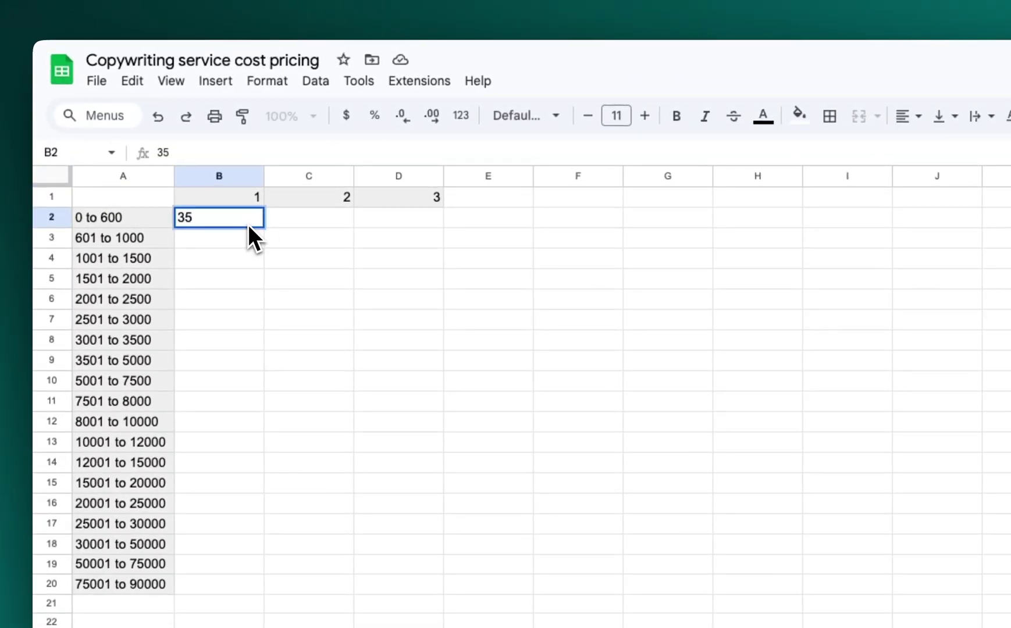
{"action": "key", "text": "Tab"}
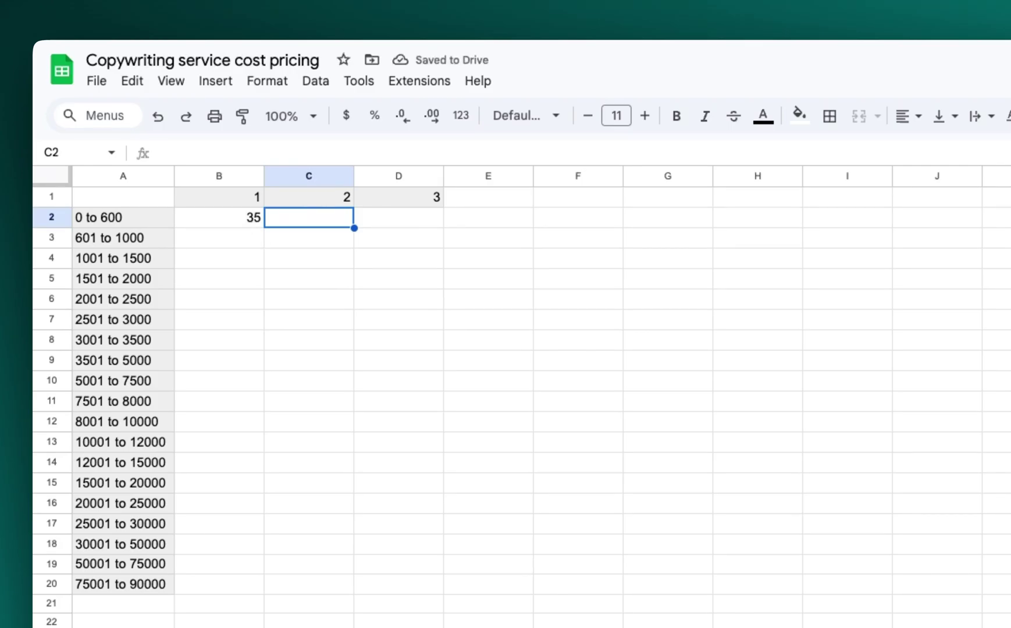
{"action": "type", "text": "45"}
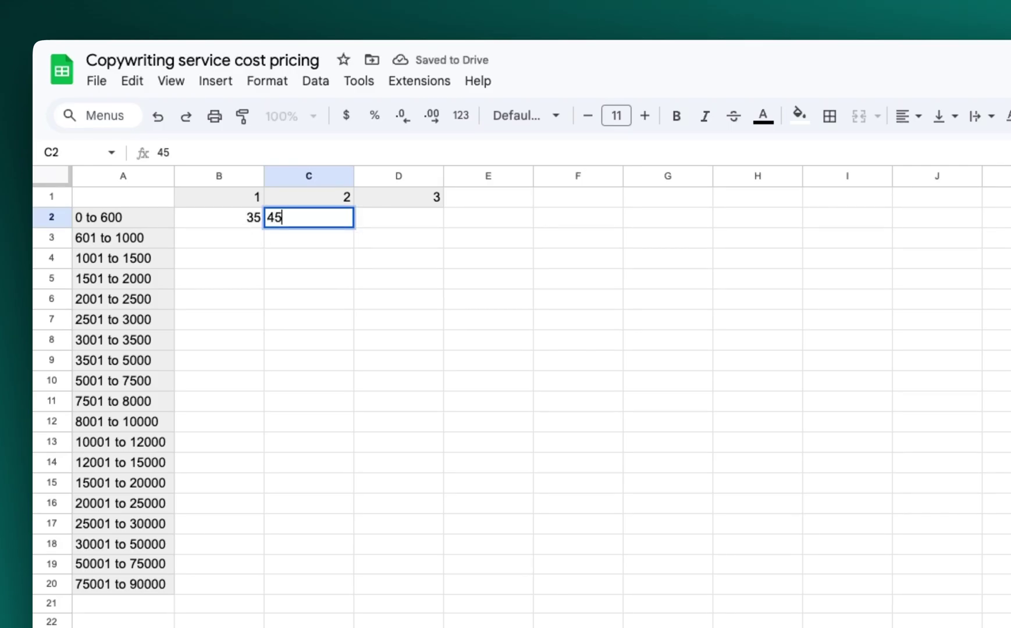
{"action": "key", "text": "Tab"}
{"action": "type", "text": "60"}
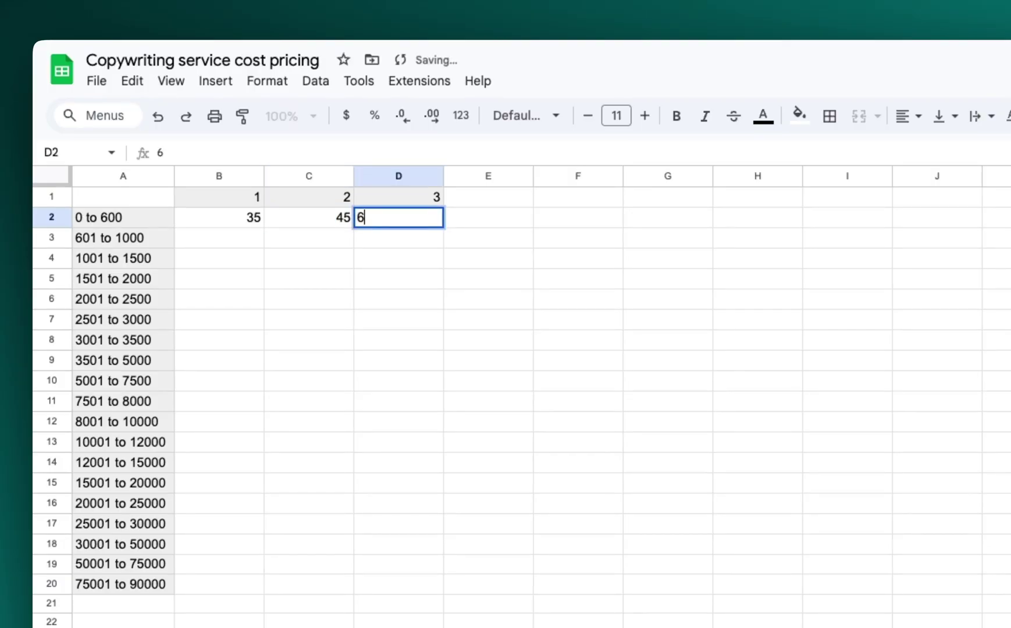
Step: Enter the prices 50, 65 and 80 for the 601 to 1000 word range in B3:D3
{"action": "left_click", "coordinate": [213, 241]}
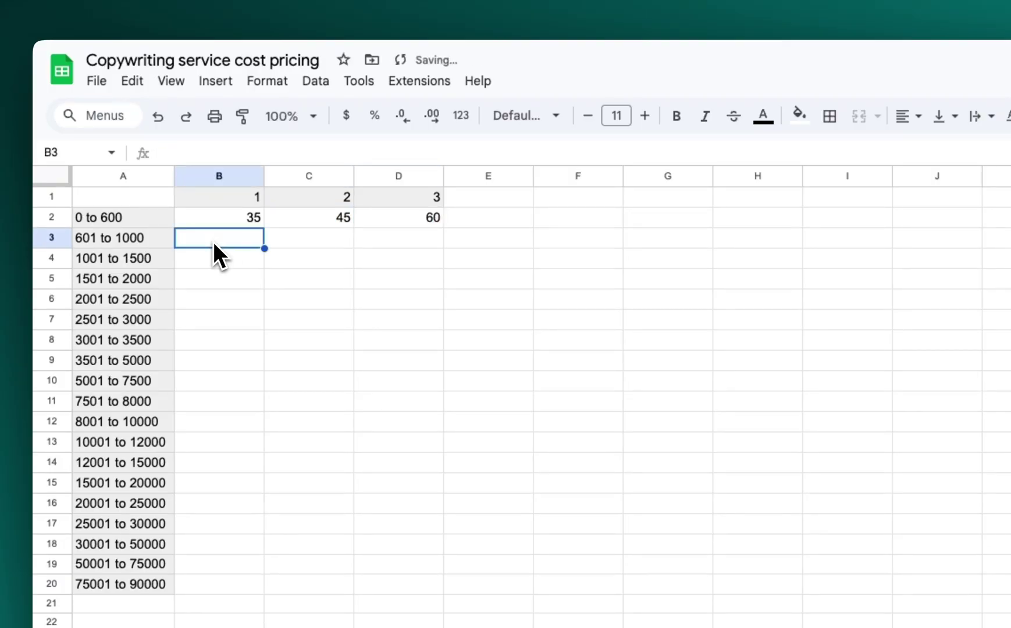
{"action": "type", "text": "50"}
{"action": "key", "text": "Tab"}
{"action": "type", "text": "6"}
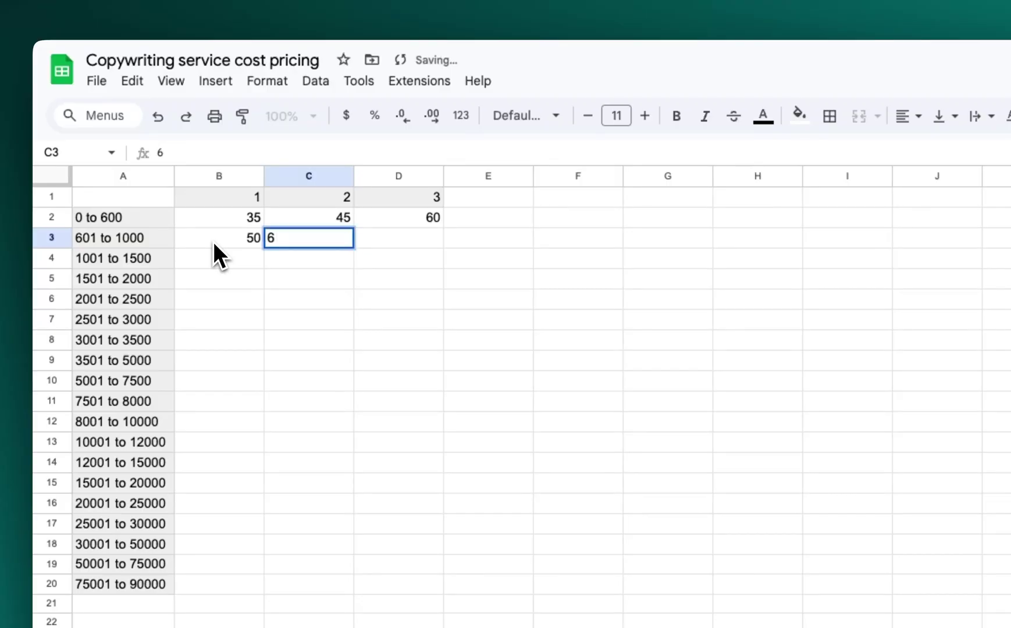
{"action": "type", "text": "5"}
{"action": "key", "text": "Tab"}
{"action": "type", "text": "80"}
{"action": "key", "text": "Return"}
Step: Enter the first two prices for the 1001 to 1500 word range, 65 in B4 and 80 in C4
{"action": "left_click", "coordinate": [191, 259]}
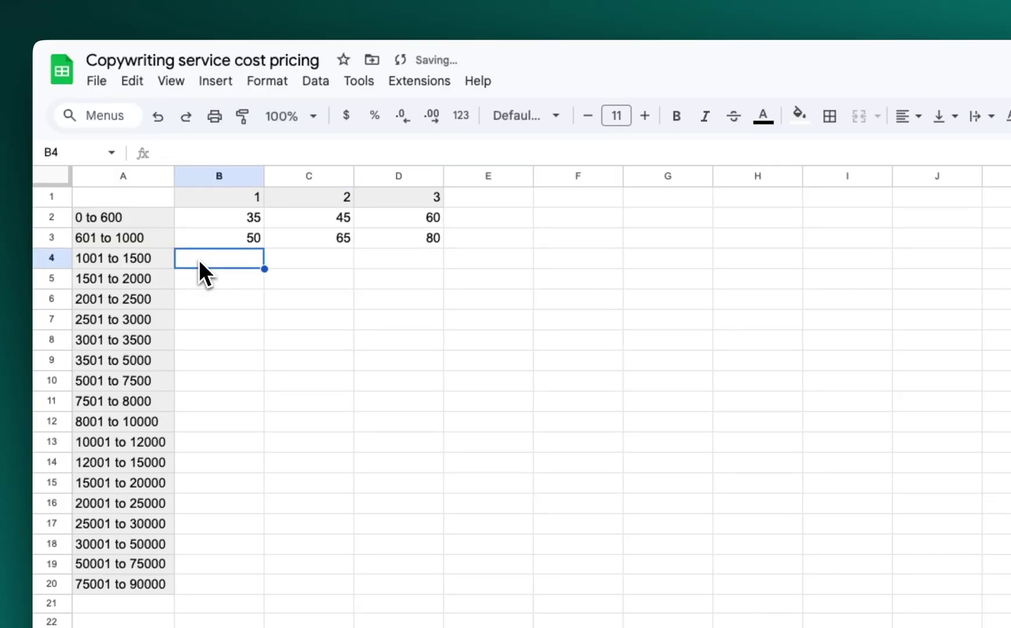
{"action": "type", "text": "65"}
{"action": "key", "text": "Tab"}
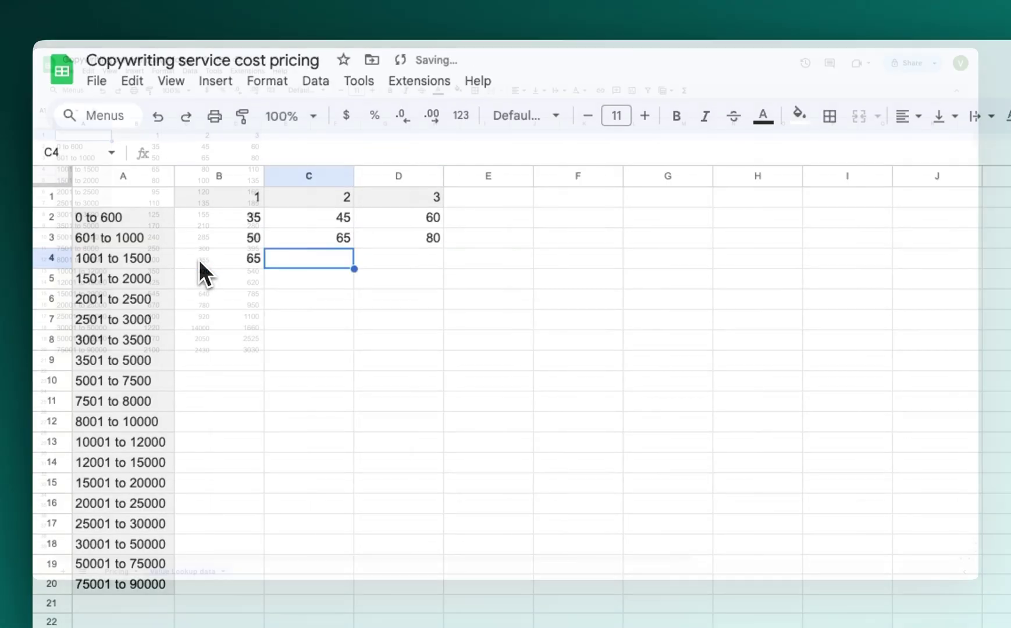
{"action": "type", "text": "80"}
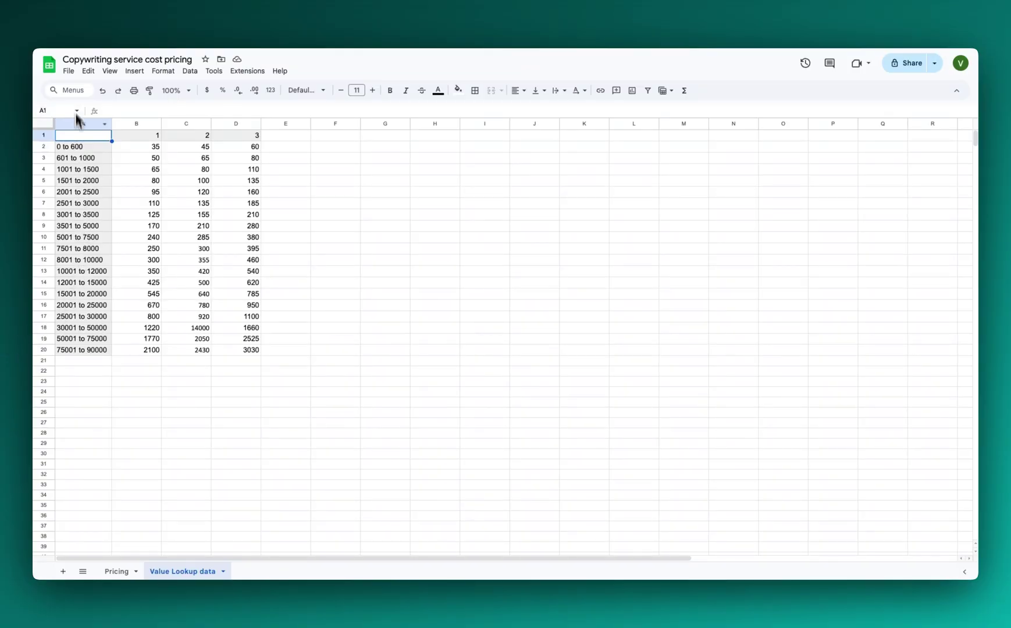
Step: Bring up the download options for the completed lookup spreadsheet
{"action": "left_click", "coordinate": [69, 71]}
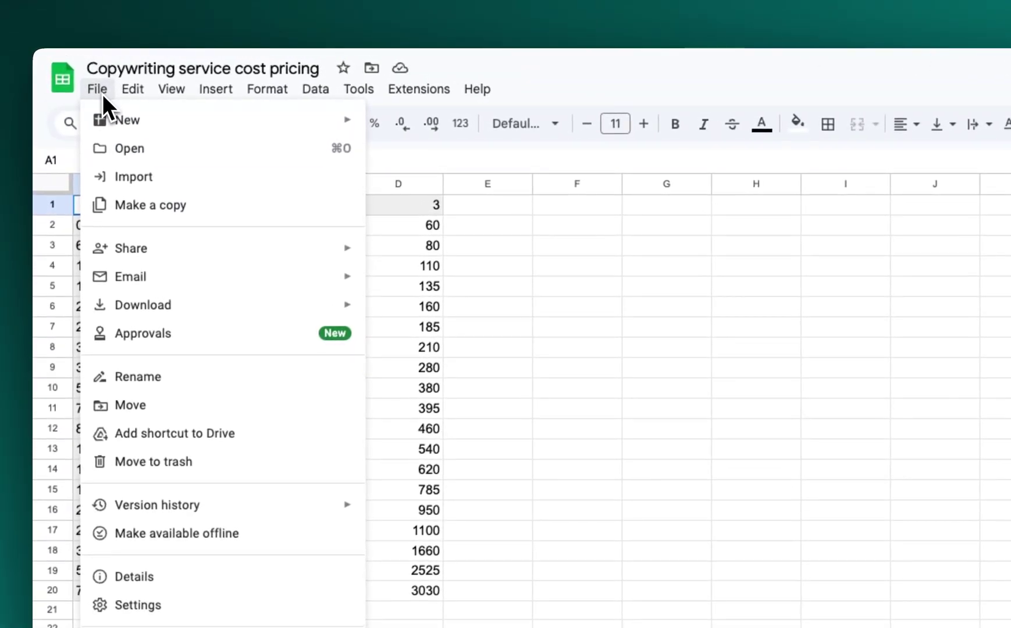
{"action": "mouse_move", "coordinate": [189, 314]}
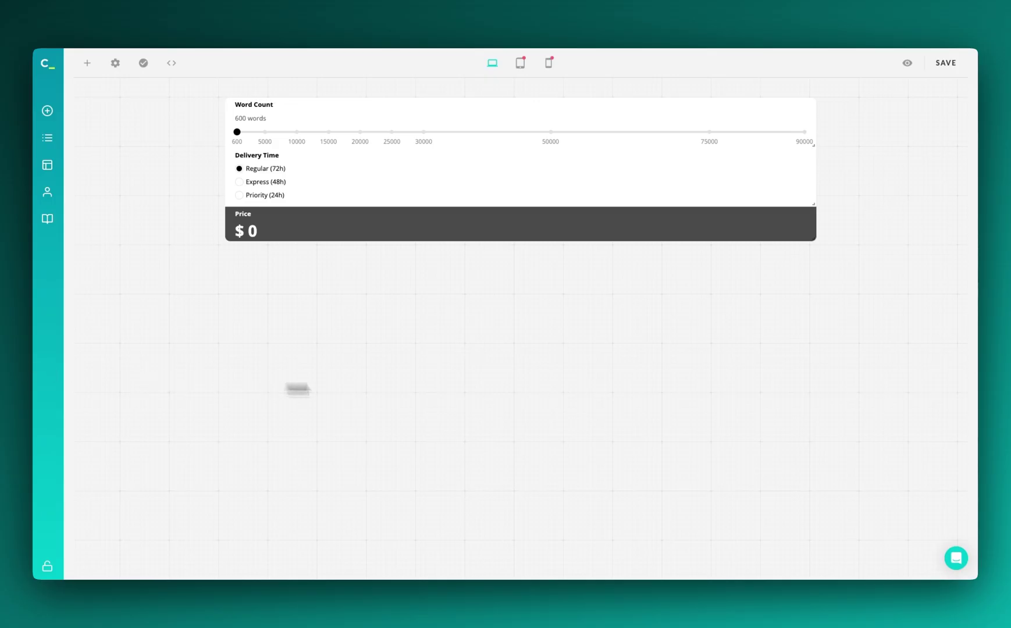
Step: In the calculator editor, set the Price Value Lookup to check rows with #1 and columns with #2, and save the calculator
{"action": "left_click", "coordinate": [598, 233]}
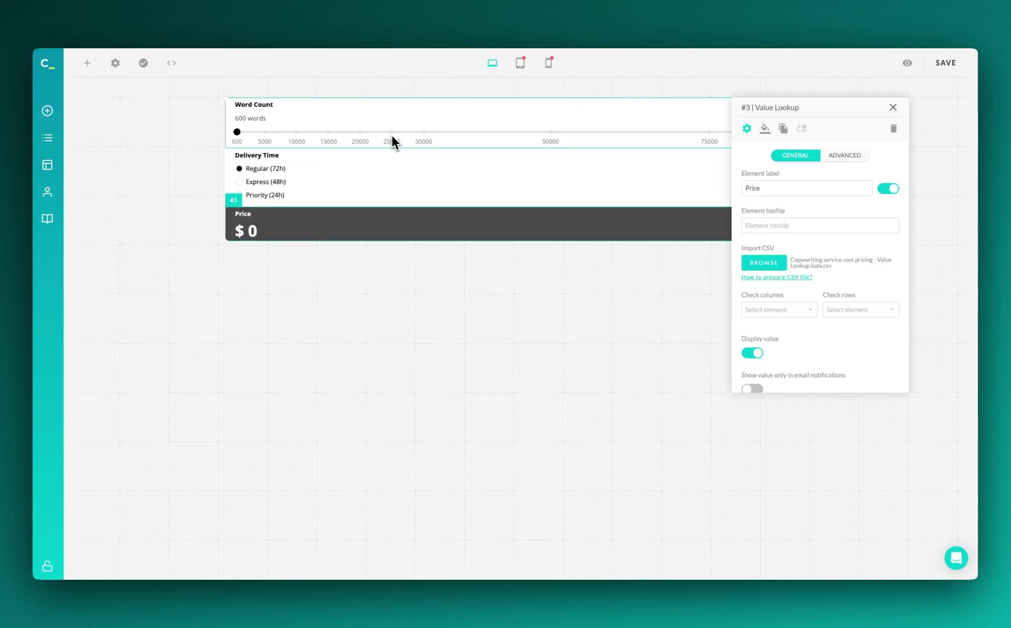
{"action": "left_click", "coordinate": [855, 309]}
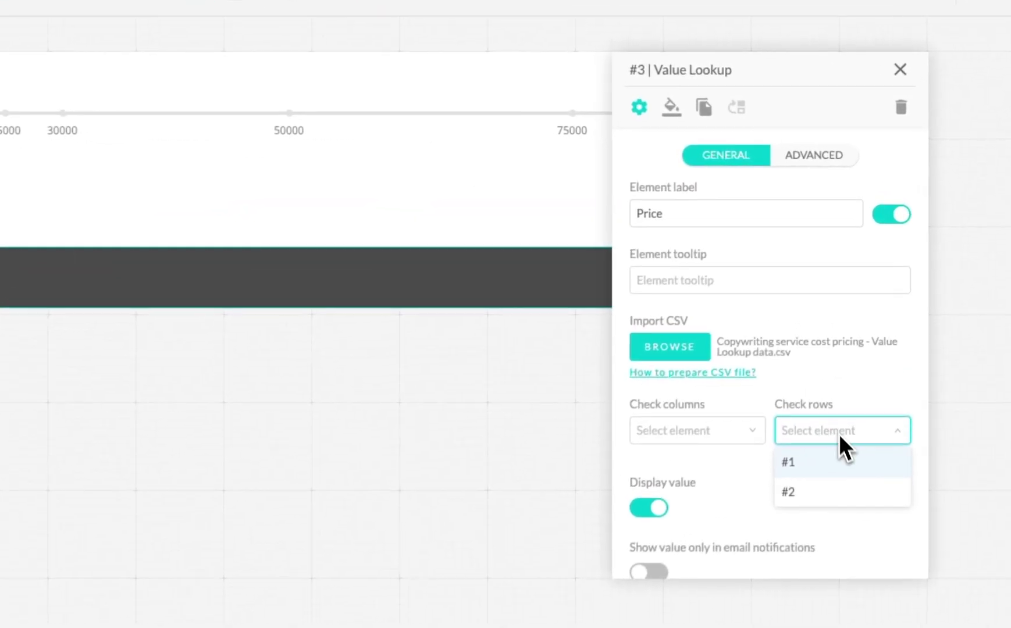
{"action": "left_click", "coordinate": [836, 464]}
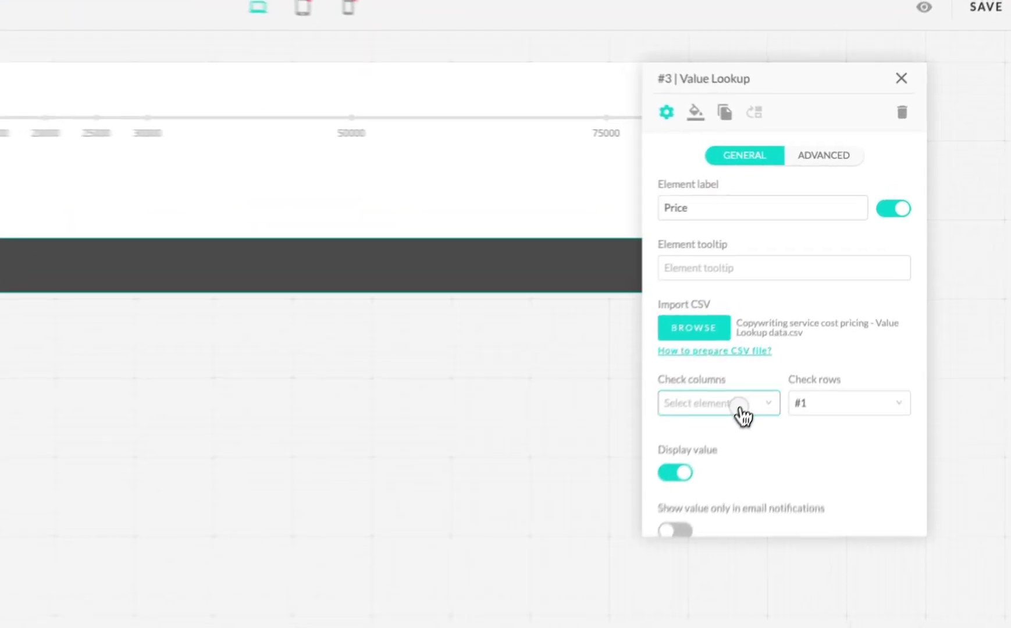
{"action": "left_click", "coordinate": [794, 313]}
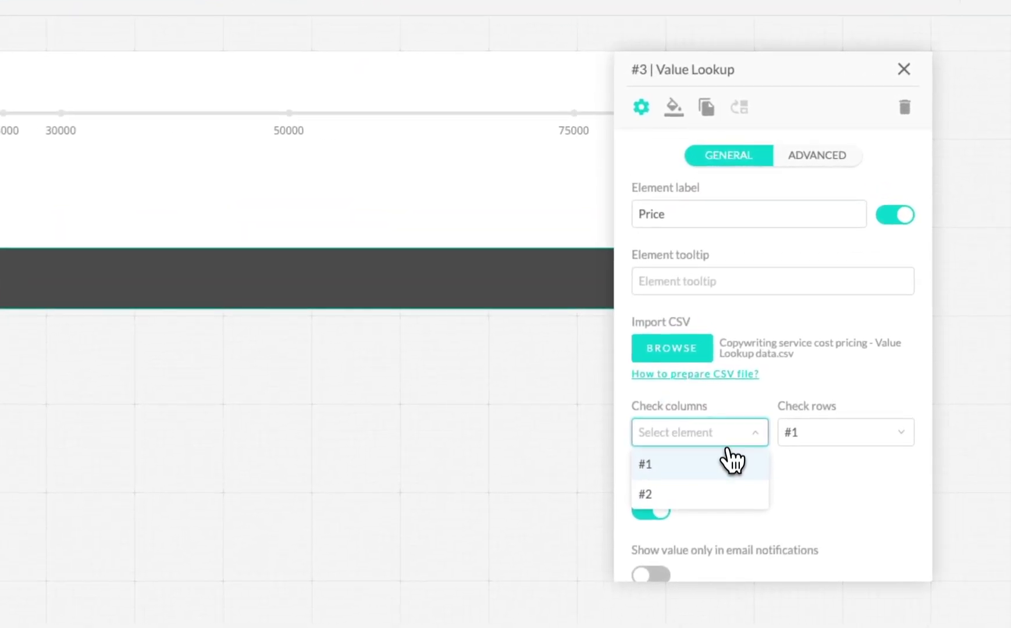
{"action": "left_click", "coordinate": [729, 493]}
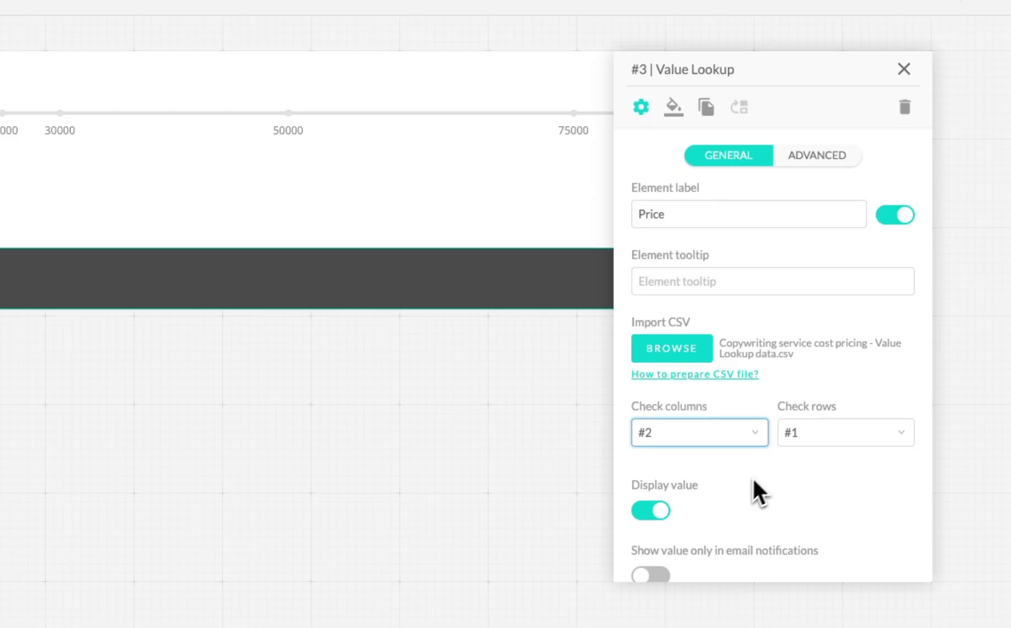
{"action": "left_click", "coordinate": [867, 511]}
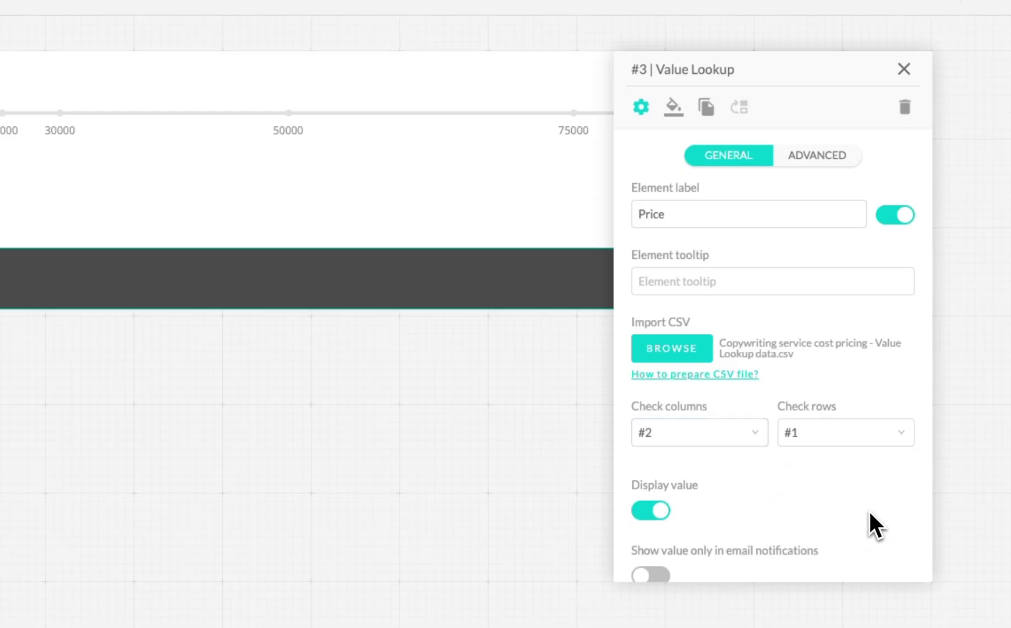
{"action": "left_click", "coordinate": [905, 70]}
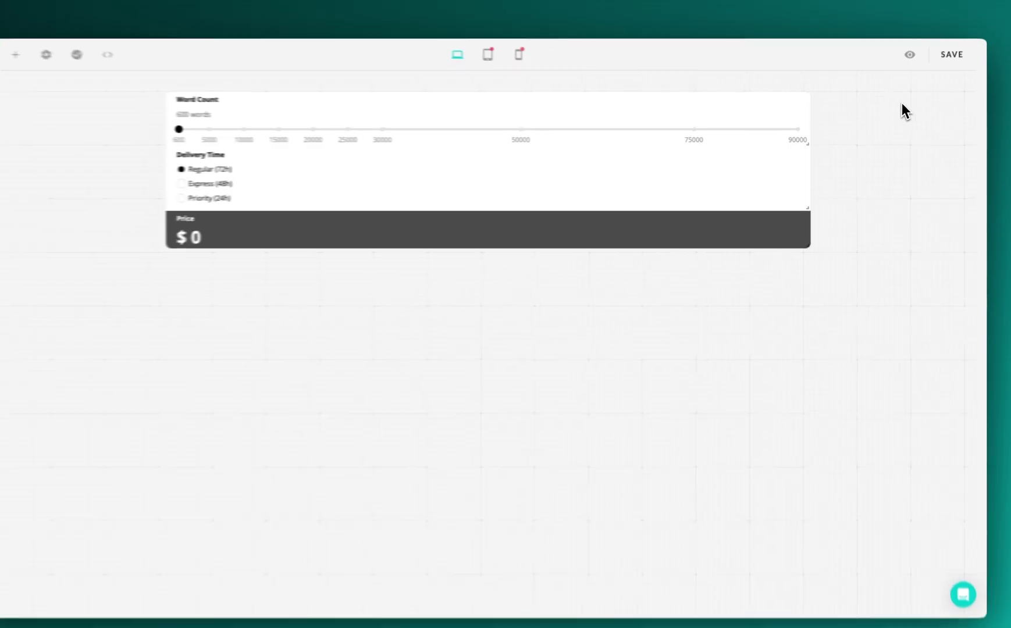
{"action": "left_click", "coordinate": [950, 56]}
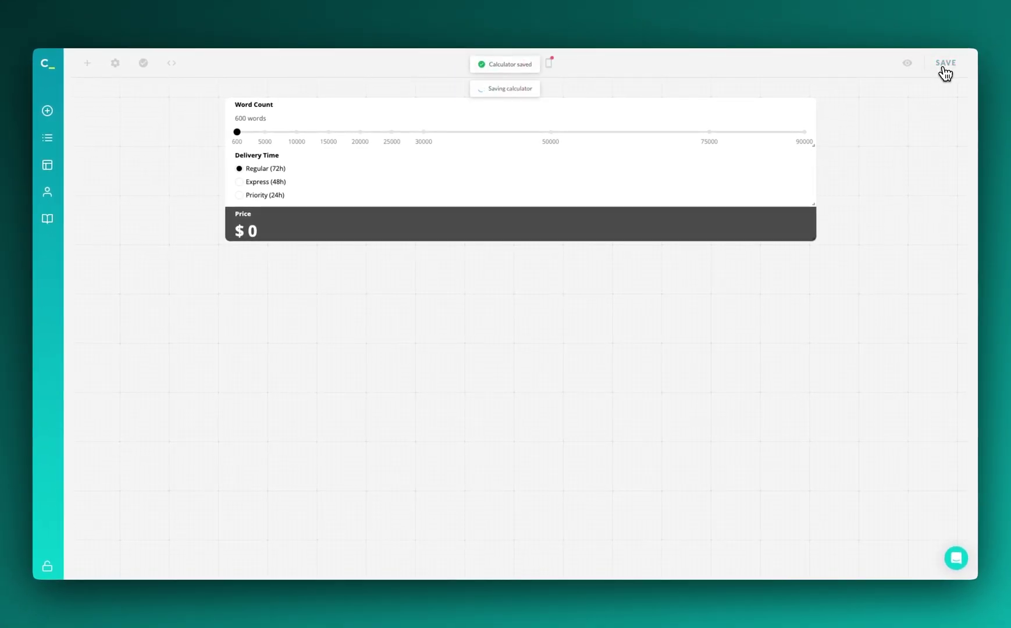
Step: Preview the calculator and test the price with a word count of about 18139 and Express (48h) delivery
{"action": "left_click", "coordinate": [909, 67]}
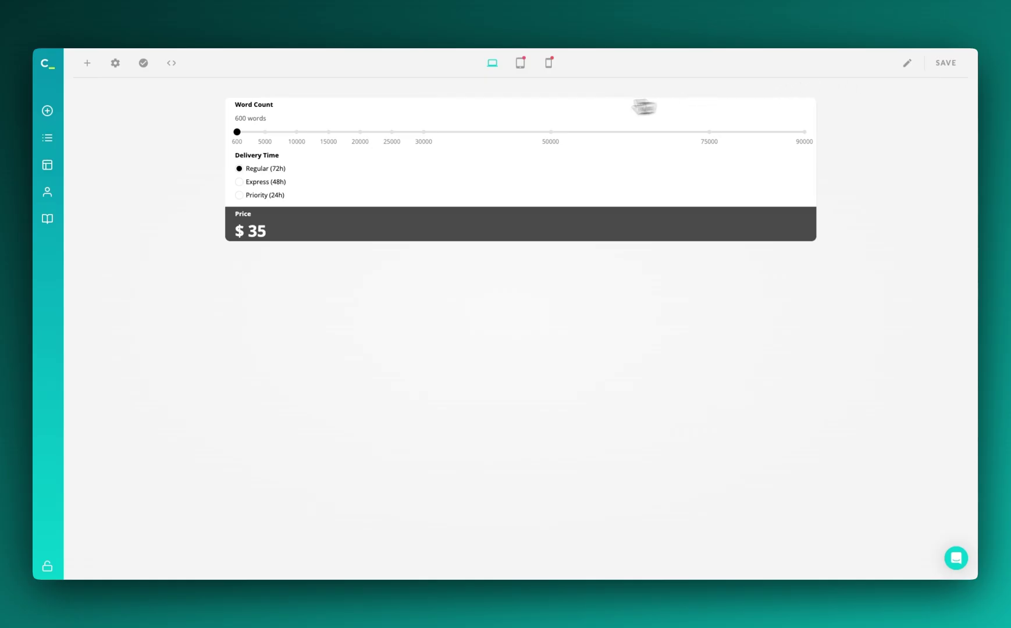
{"action": "left_click", "coordinate": [297, 132]}
{"action": "left_click", "coordinate": [348, 134]}
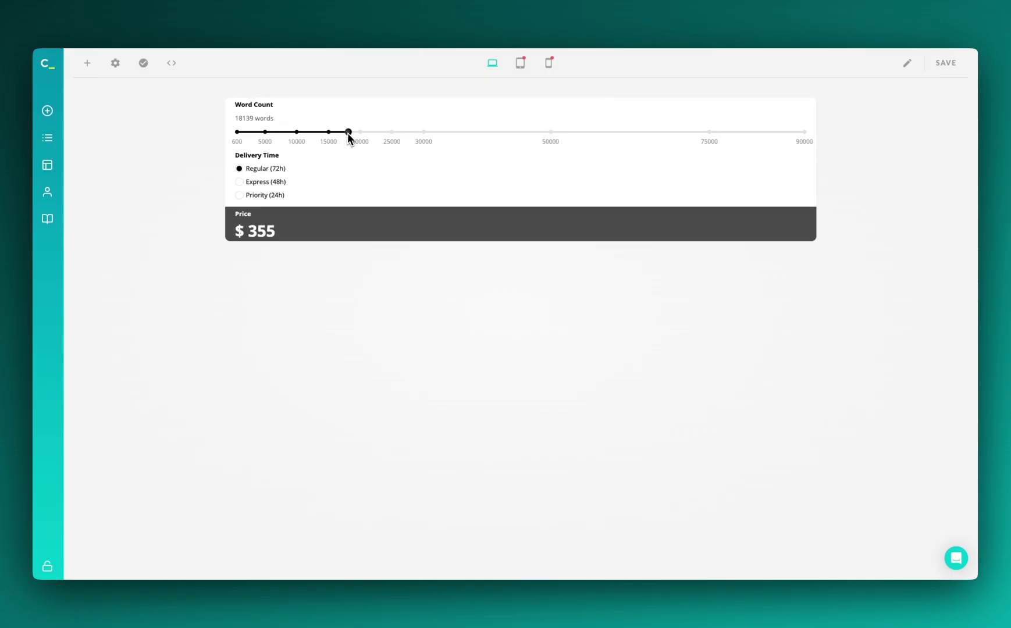
{"action": "left_click", "coordinate": [239, 182]}
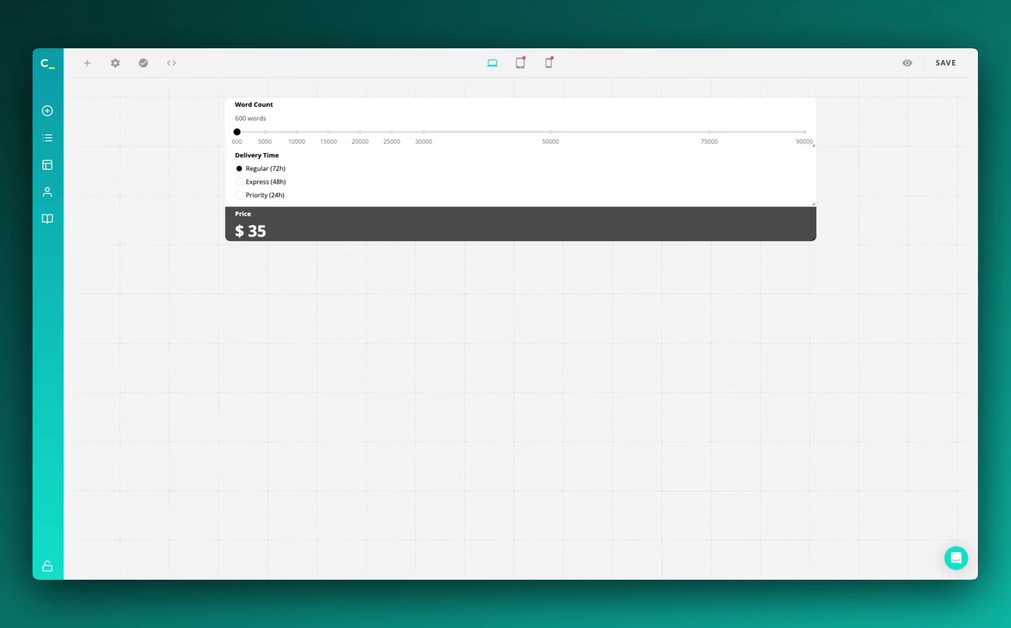
Step: Add a Text Input element to the calculator and label it "Comments"
{"action": "left_click", "coordinate": [87, 64]}
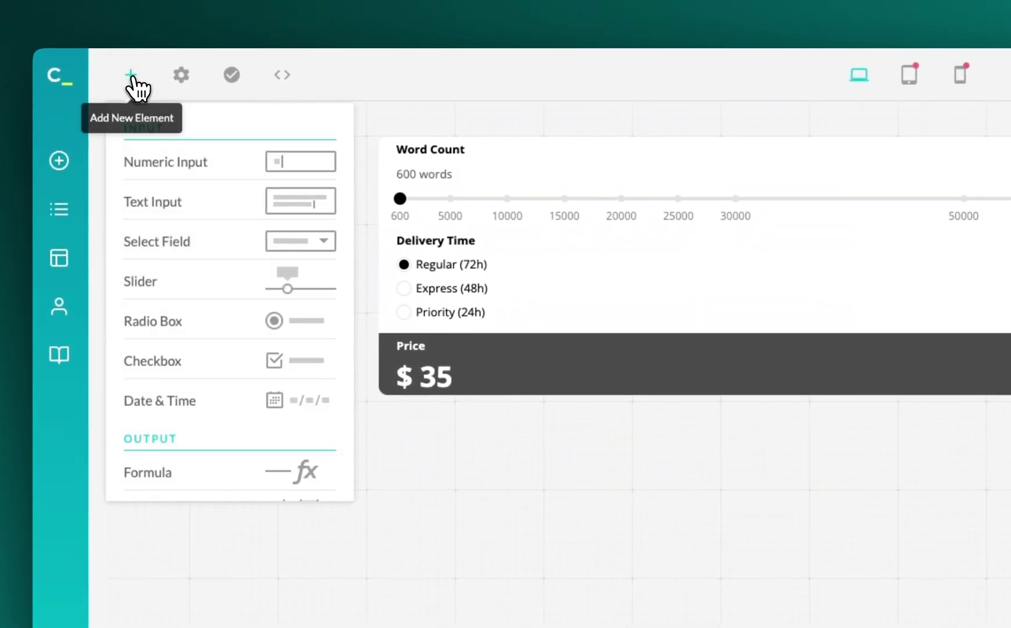
{"action": "left_click", "coordinate": [166, 210]}
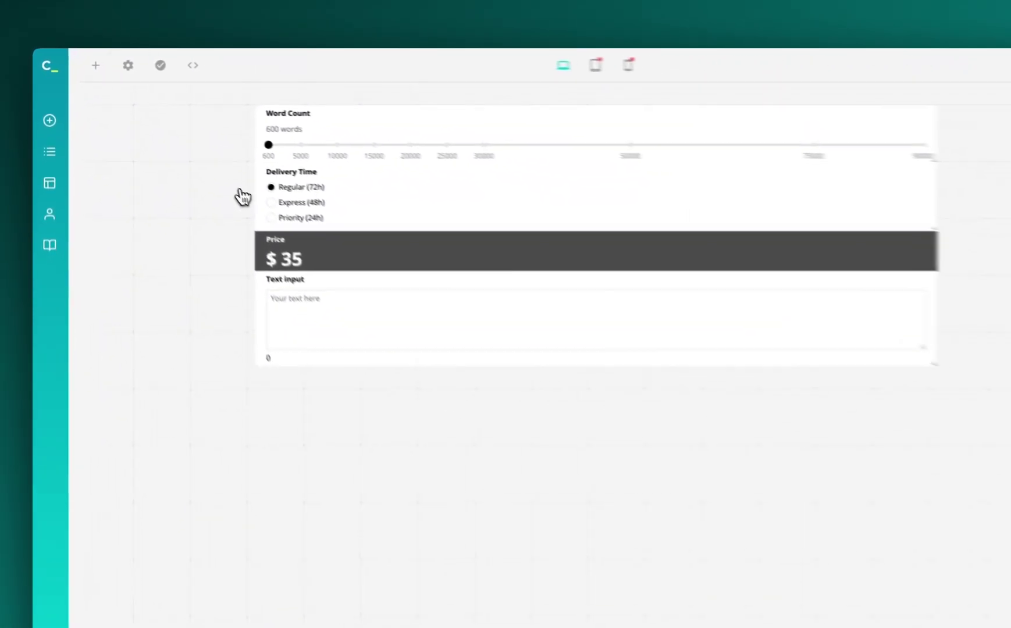
{"action": "left_click", "coordinate": [466, 348]}
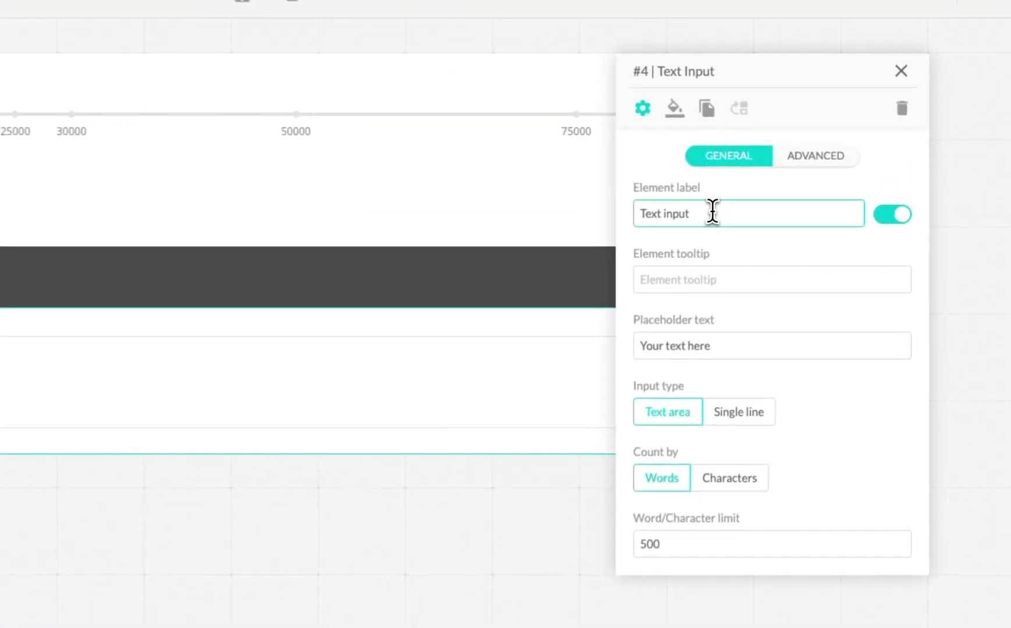
{"action": "left_click_drag", "start_coordinate": [784, 187], "coordinate": [744, 188]}
{"action": "key", "text": "BackSpace"}
{"action": "type", "text": "Comments"}
{"action": "left_click", "coordinate": [654, 174]}
Step: Set the Comments placeholder text to "Add any notes or requests here" and hide the word/character count
{"action": "left_click", "coordinate": [733, 356]}
{"action": "left_click_drag", "start_coordinate": [732, 356], "coordinate": [629, 353]}
{"action": "key", "text": "BackSpace"}
{"action": "type", "text": "Add any notes o"}
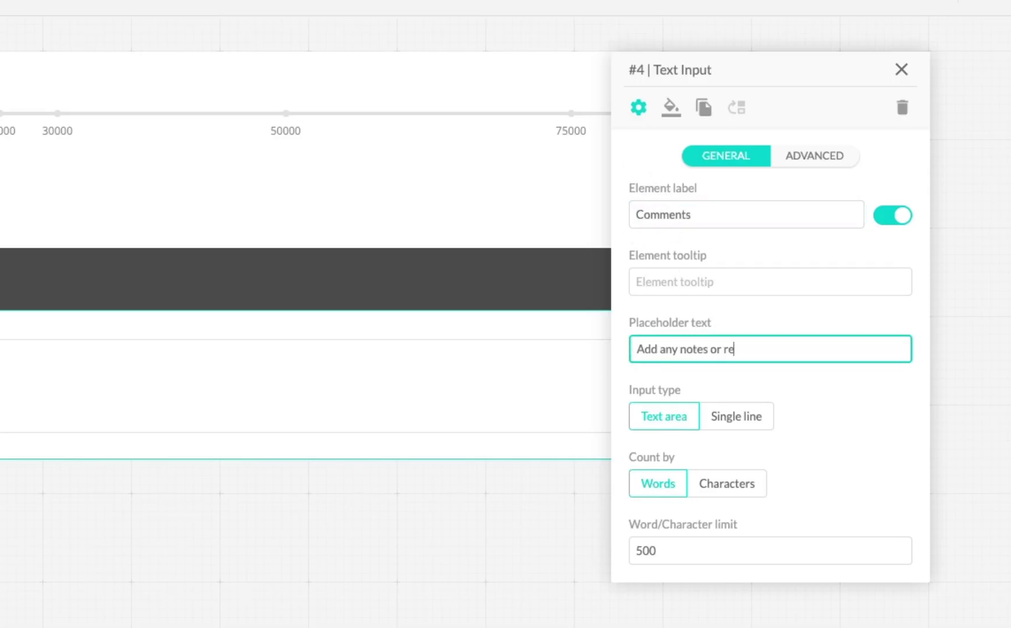
{"action": "left_click", "coordinate": [739, 323]}
{"action": "scroll", "coordinate": [734, 407], "scroll_direction": "down", "scroll_amount": 3}
{"action": "left_click", "coordinate": [653, 457]}
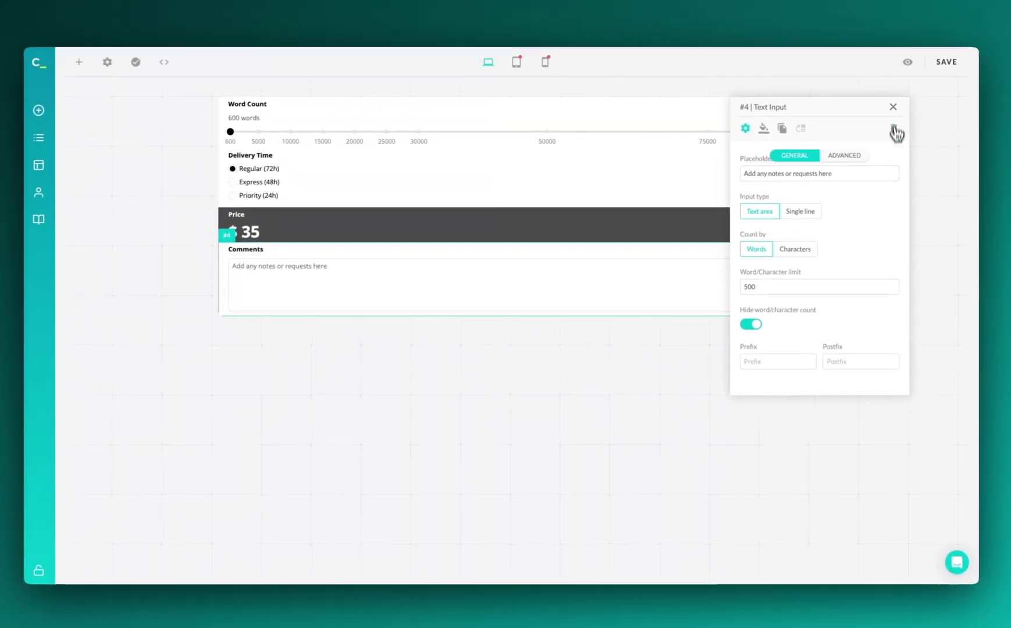
Step: Close the Comments settings and add a Mail Results element to the calculator
{"action": "left_click", "coordinate": [894, 128]}
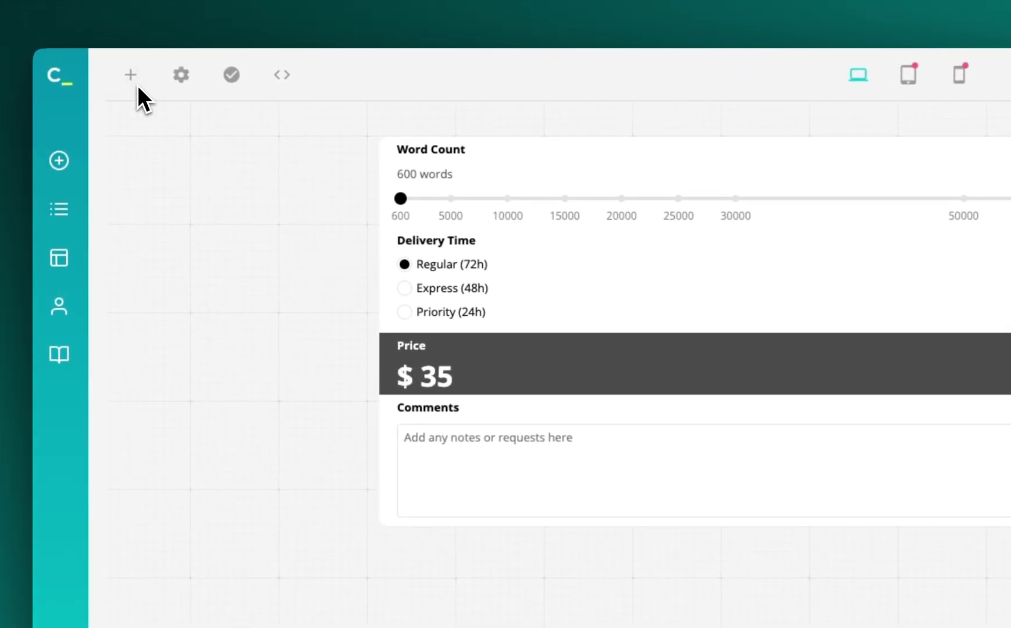
{"action": "left_click", "coordinate": [88, 66]}
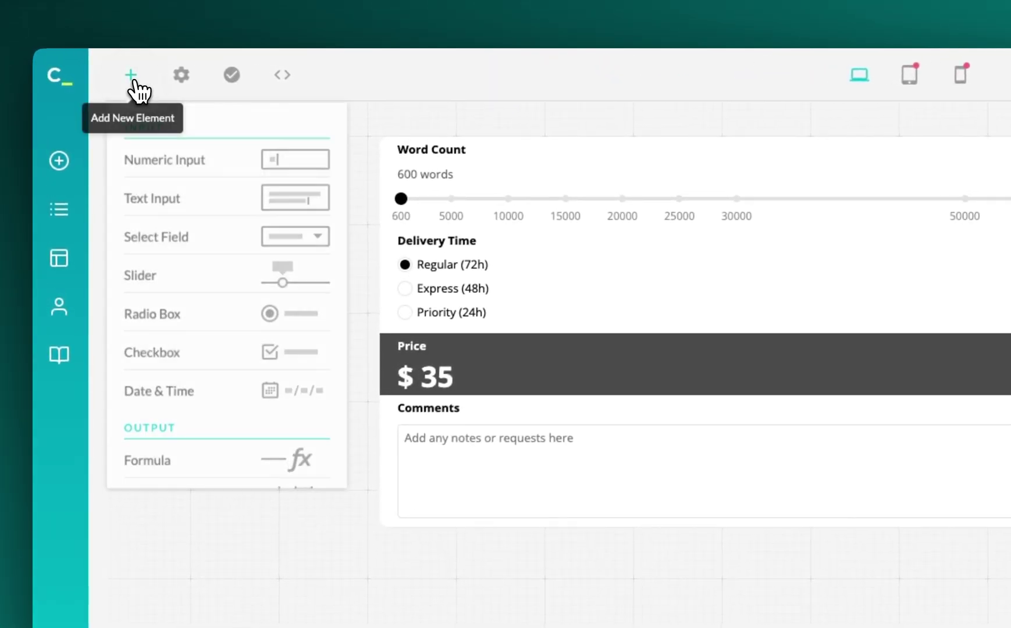
{"action": "scroll", "coordinate": [211, 345], "scroll_direction": "down", "scroll_amount": 5}
{"action": "scroll", "coordinate": [212, 347], "scroll_direction": "down", "scroll_amount": 5}
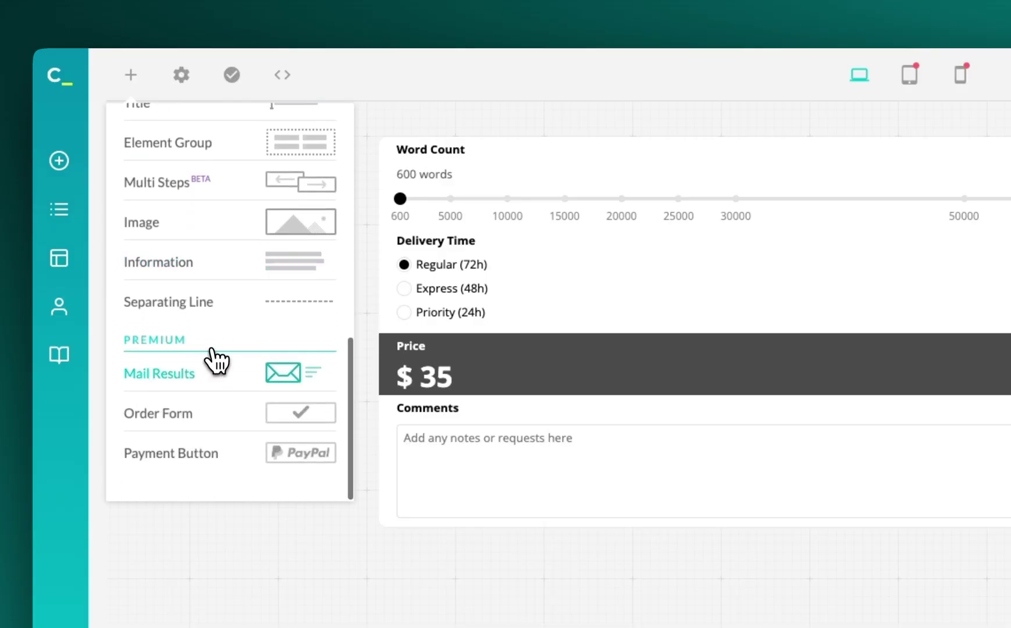
{"action": "left_click", "coordinate": [209, 377]}
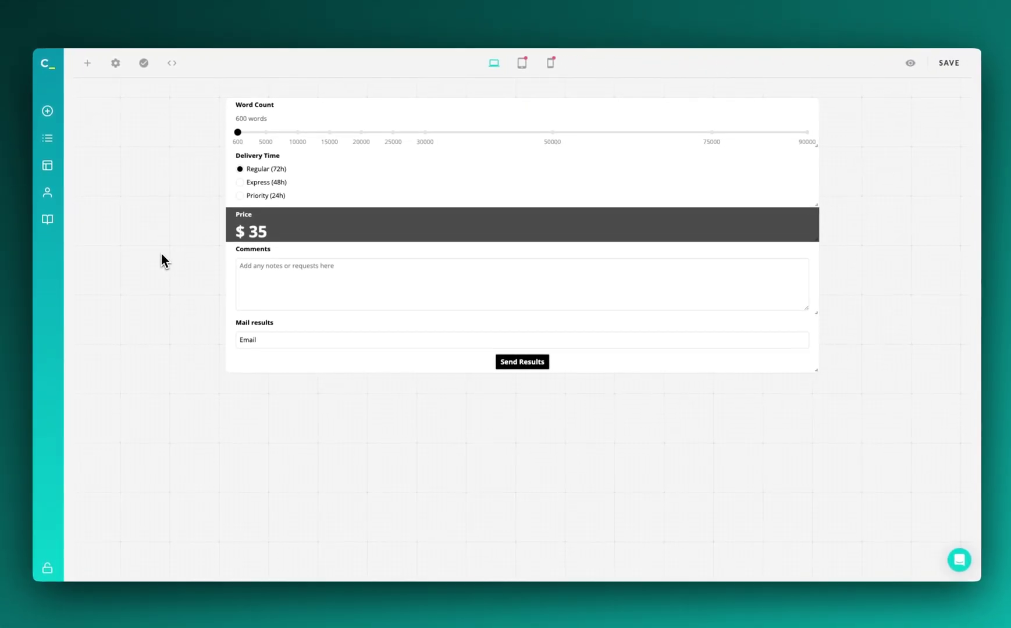
Step: Change the Mail Results element label to "Your email address"
{"action": "left_click", "coordinate": [269, 323]}
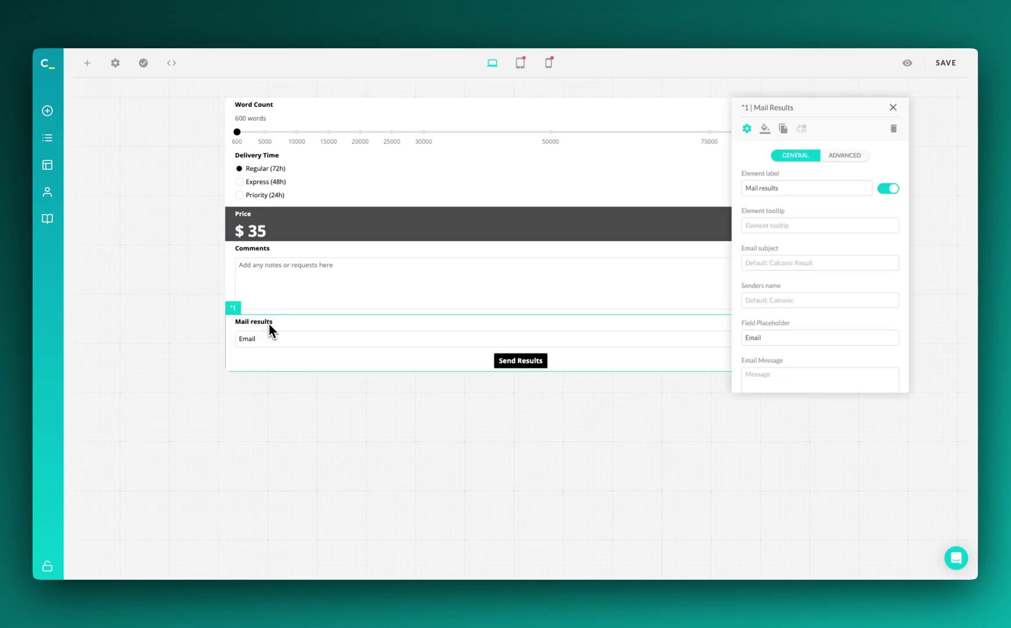
{"action": "left_click", "coordinate": [785, 189]}
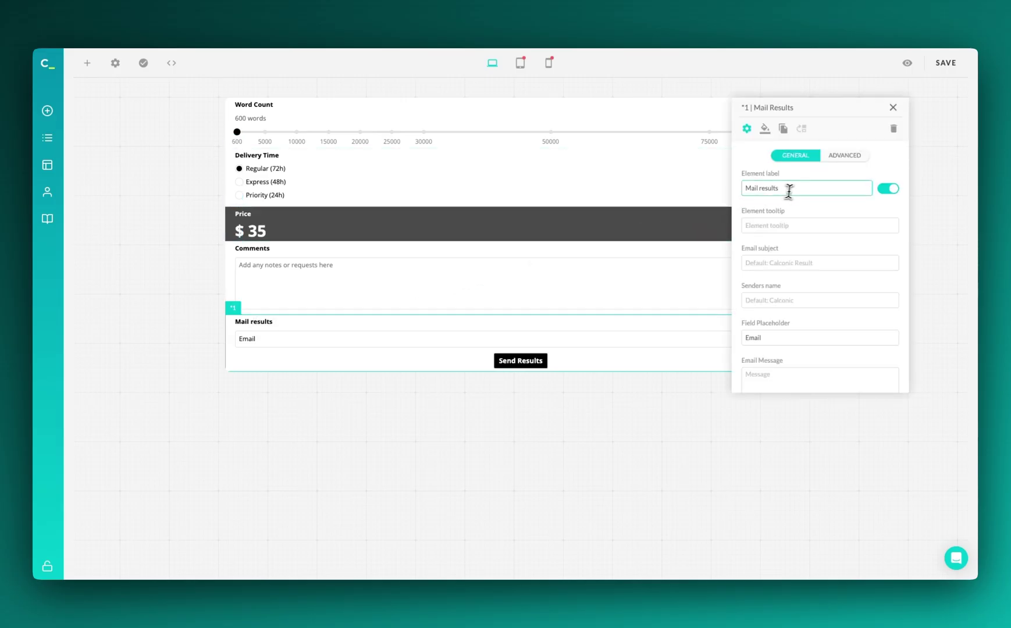
{"action": "left_click_drag", "start_coordinate": [759, 188], "coordinate": [745, 188]}
{"action": "type", "text": "Your ema"}
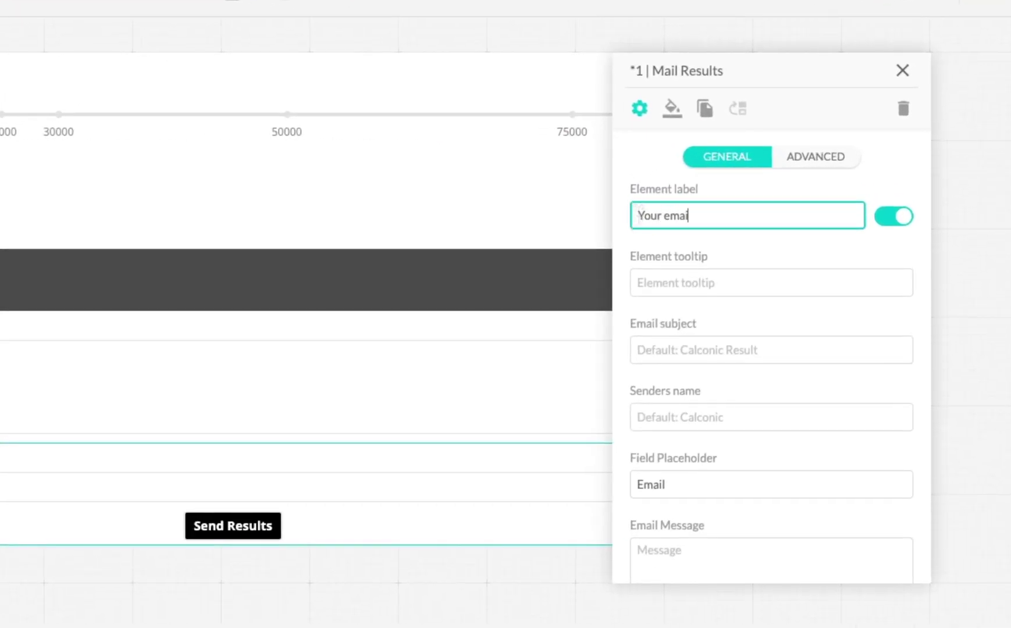
{"action": "left_click", "coordinate": [731, 258]}
Step: Set the Mail Results button message to "Order Now"
{"action": "scroll", "coordinate": [731, 258], "scroll_direction": "down", "scroll_amount": 5}
{"action": "triple_click", "coordinate": [631, 445]}
{"action": "type", "text": "Orde"}
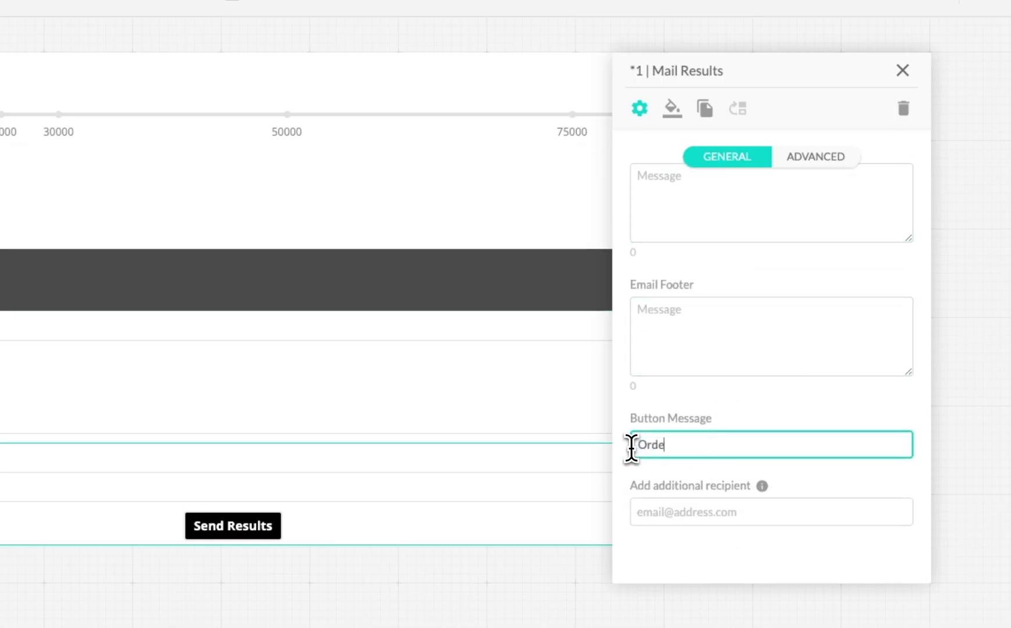
Step: Set the email message to "Thanks for your order!" and save the calculator
{"action": "scroll", "coordinate": [747, 421], "scroll_direction": "up", "scroll_amount": 4}
{"action": "left_click", "coordinate": [735, 413]}
{"action": "type", "text": "Thanks for your"}
{"action": "left_click", "coordinate": [803, 383]}
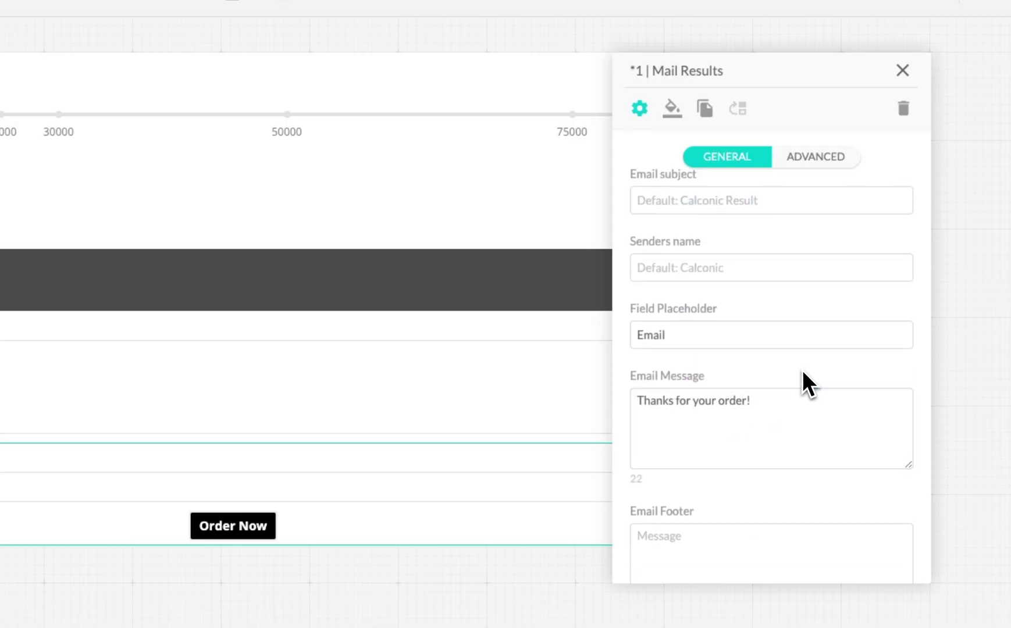
{"action": "scroll", "coordinate": [804, 383], "scroll_direction": "up", "scroll_amount": 3}
{"action": "left_click", "coordinate": [903, 71]}
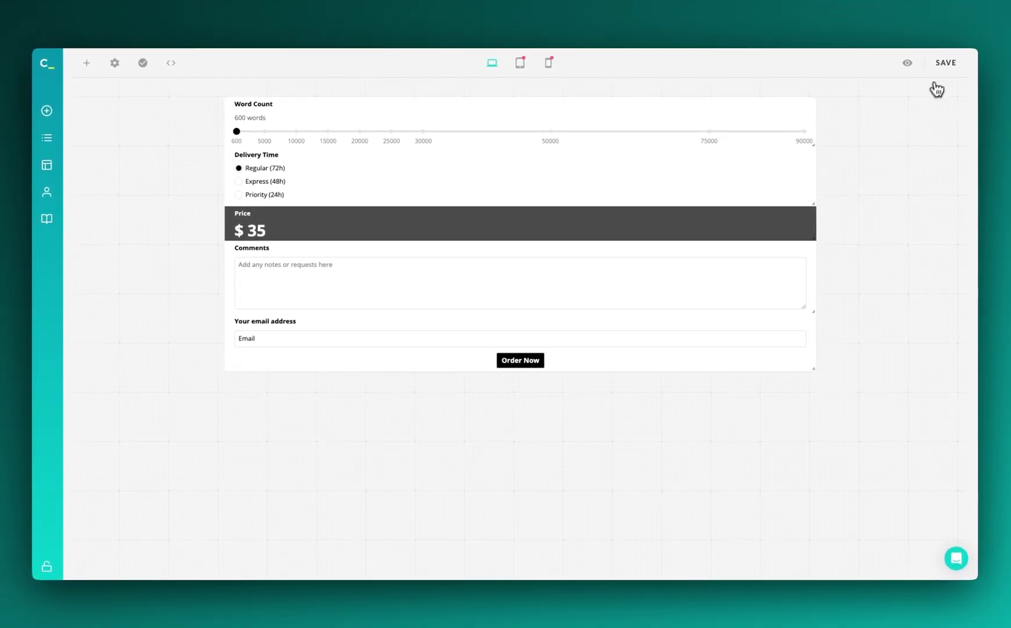
{"action": "left_click", "coordinate": [945, 65]}
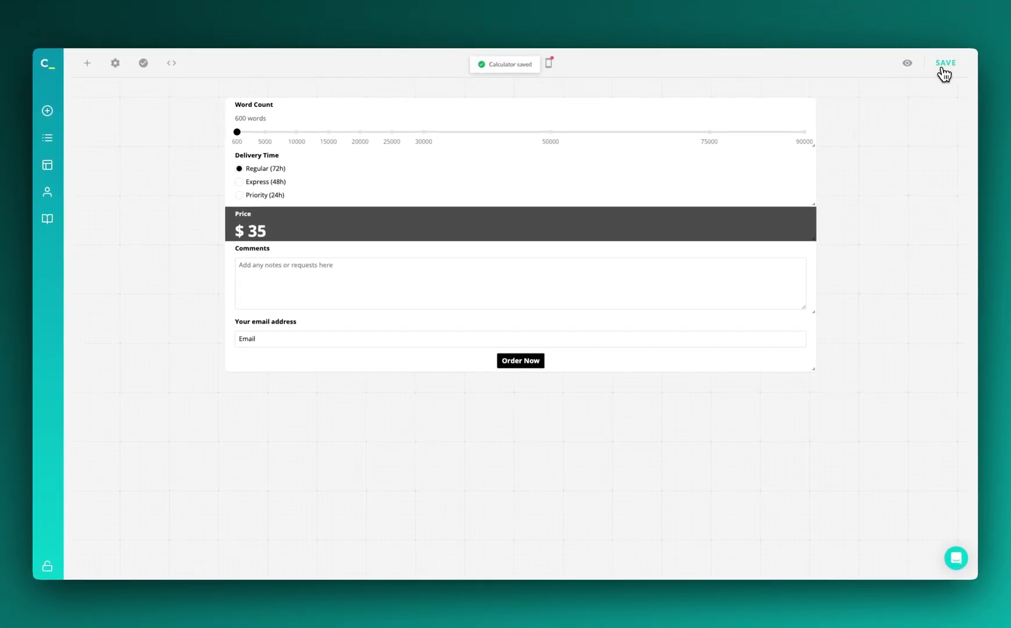
Step: Preview the calculator and test the price with a word count of about 36840 and Express (48h) delivery
{"action": "left_click", "coordinate": [315, 132]}
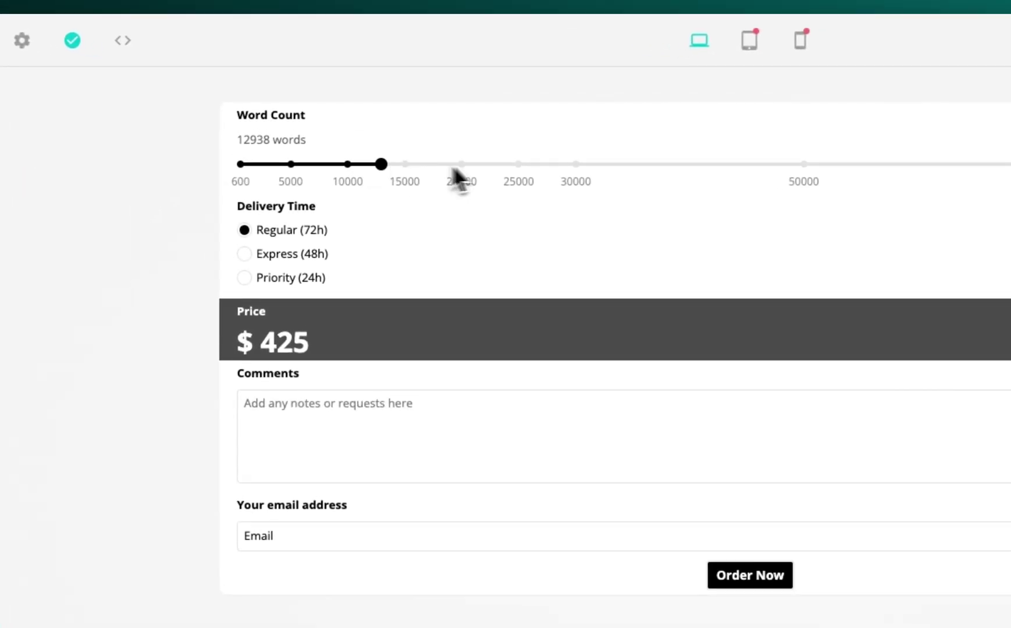
{"action": "left_click", "coordinate": [654, 164]}
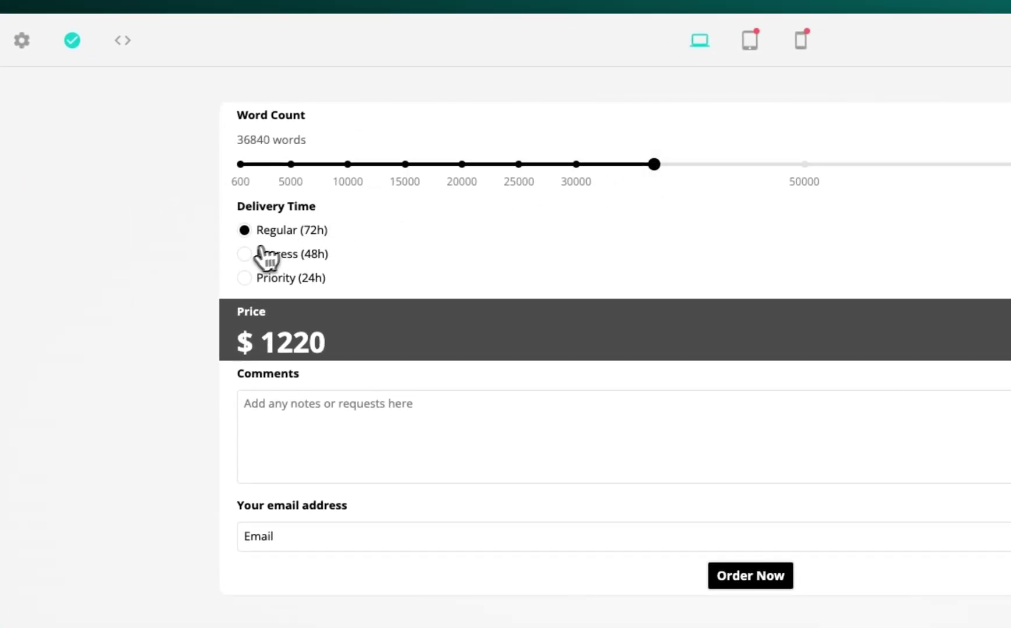
{"action": "left_click", "coordinate": [244, 255]}
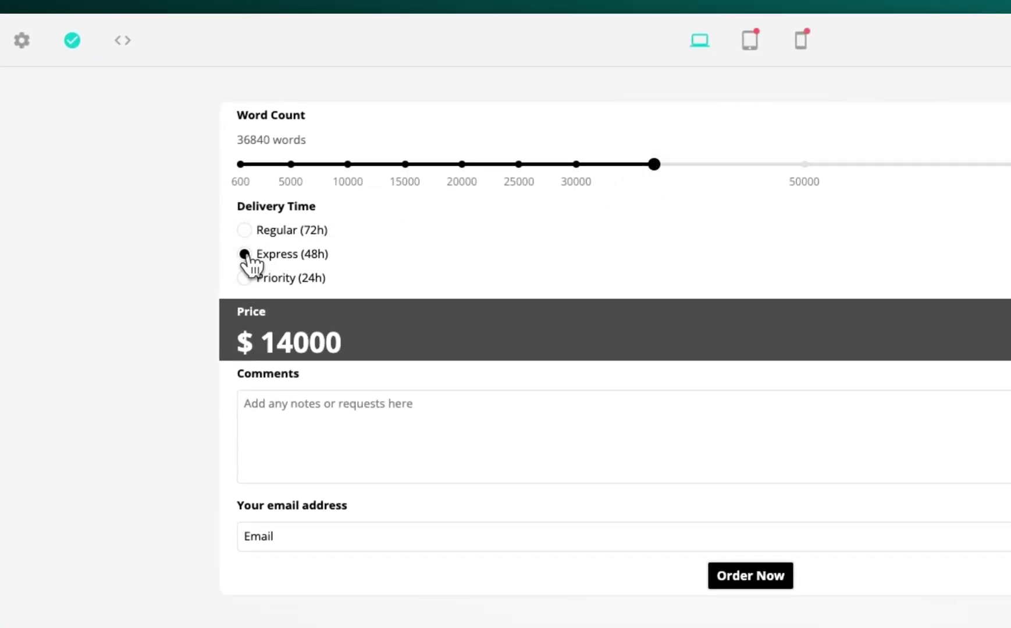